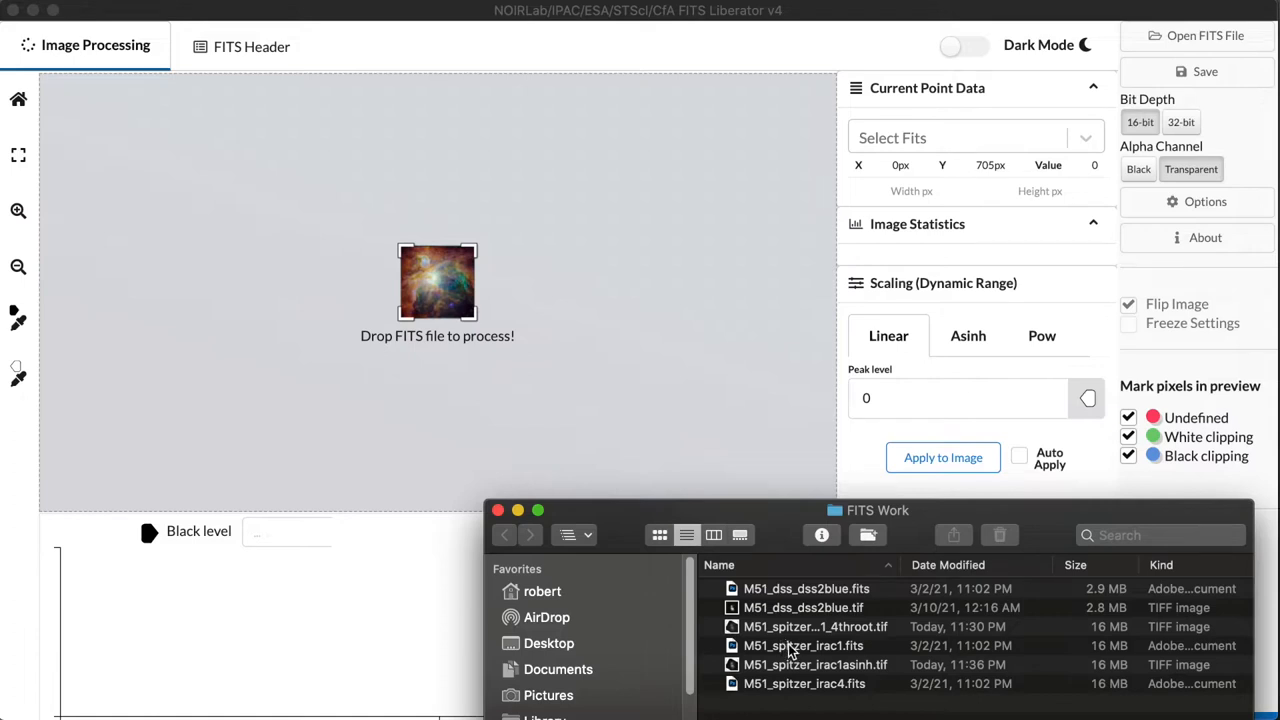
# Drag M51_spitzer_irac1.fits into FITS Liberator and bring its workspace forward
pyautogui.moveTo(780, 645); pyautogui.dragTo(478, 302)
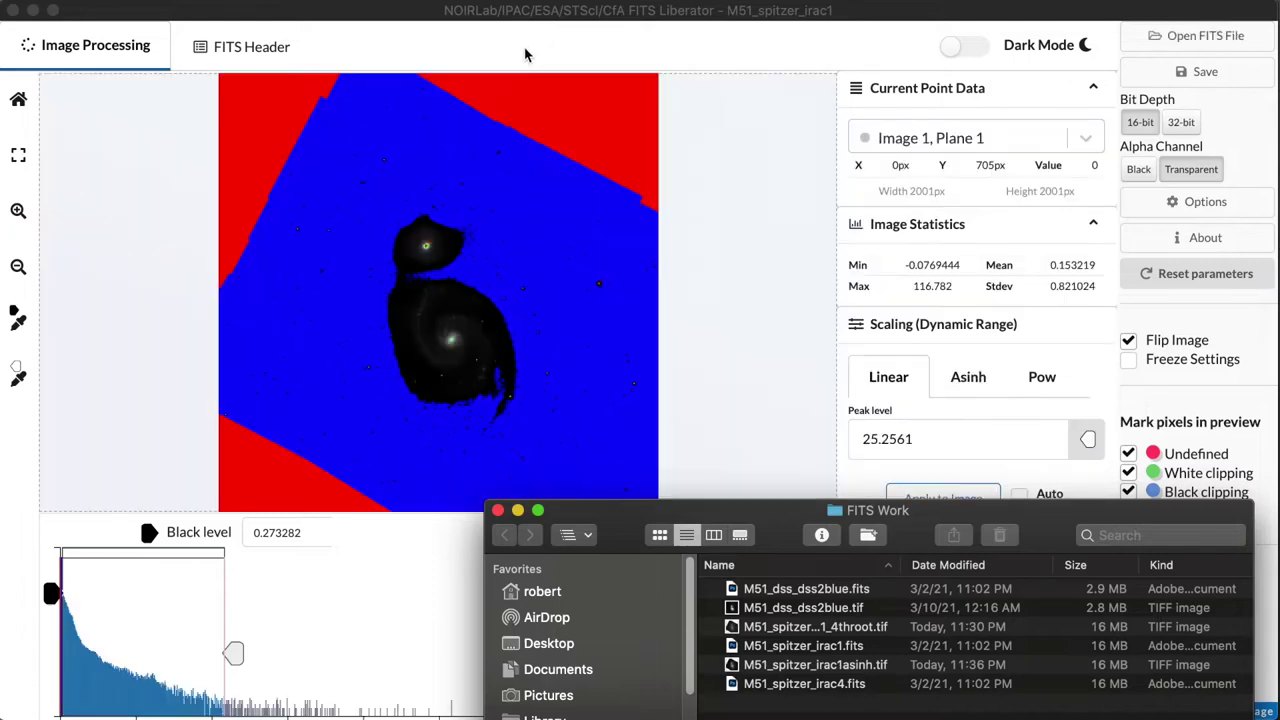
pyautogui.click(521, 14)
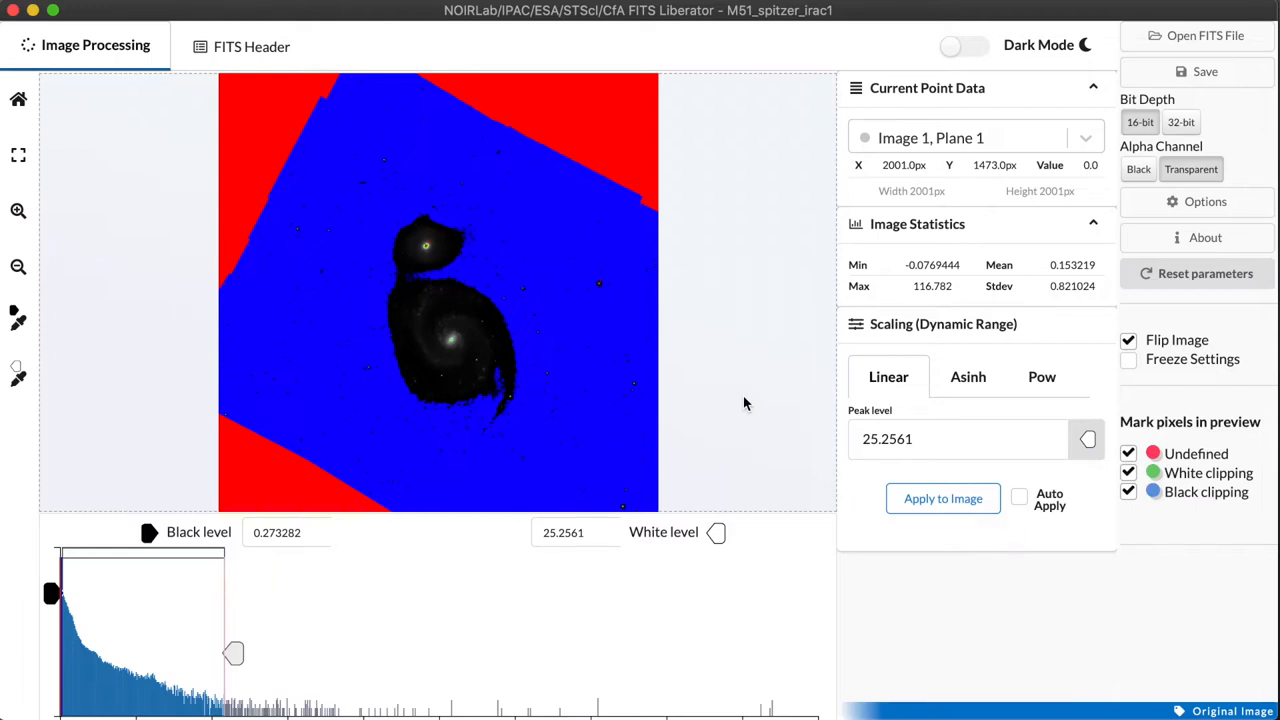
# Zoom in on the galaxy and recentre it in the preview
pyautogui.click(20, 214)
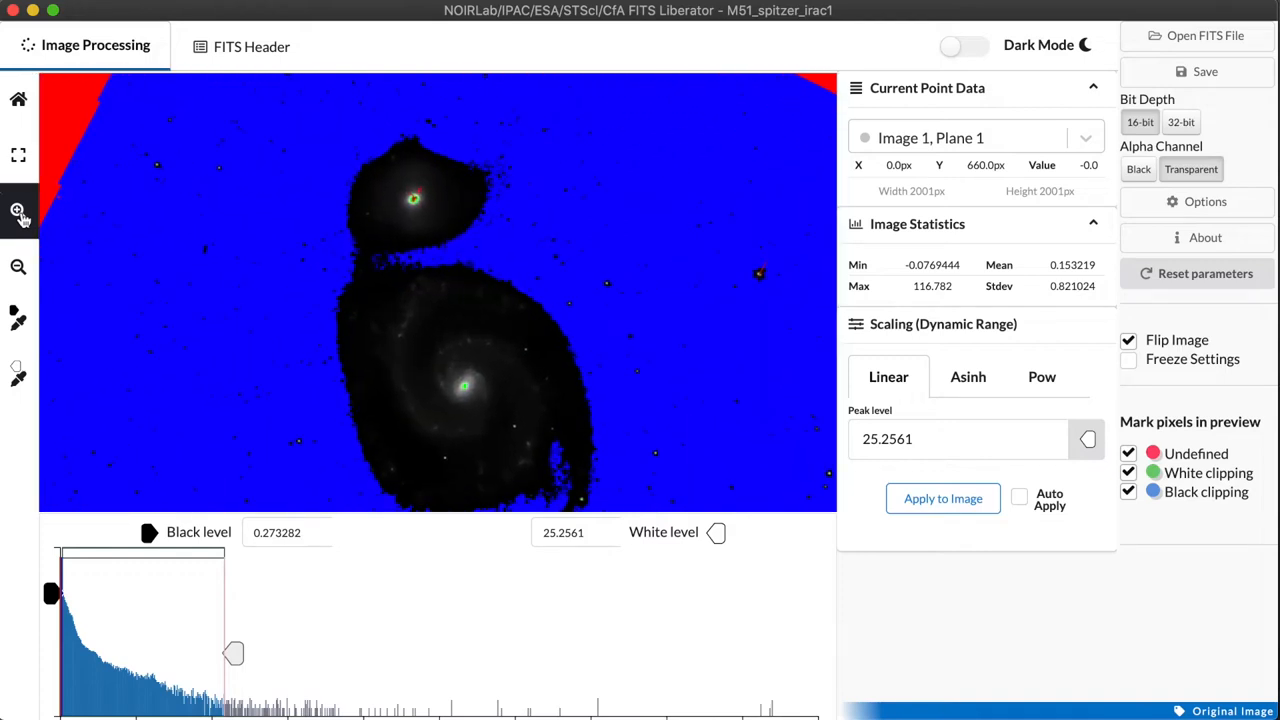
pyautogui.click(20, 214)
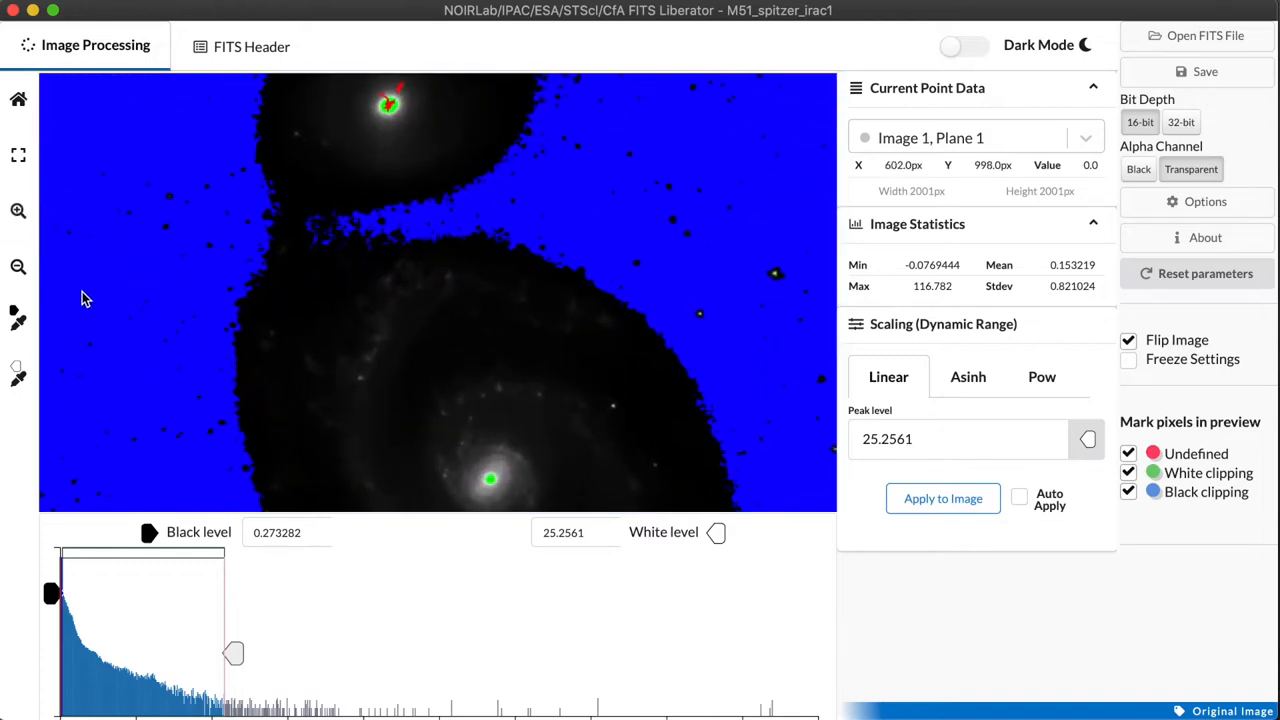
pyautogui.click(18, 267)
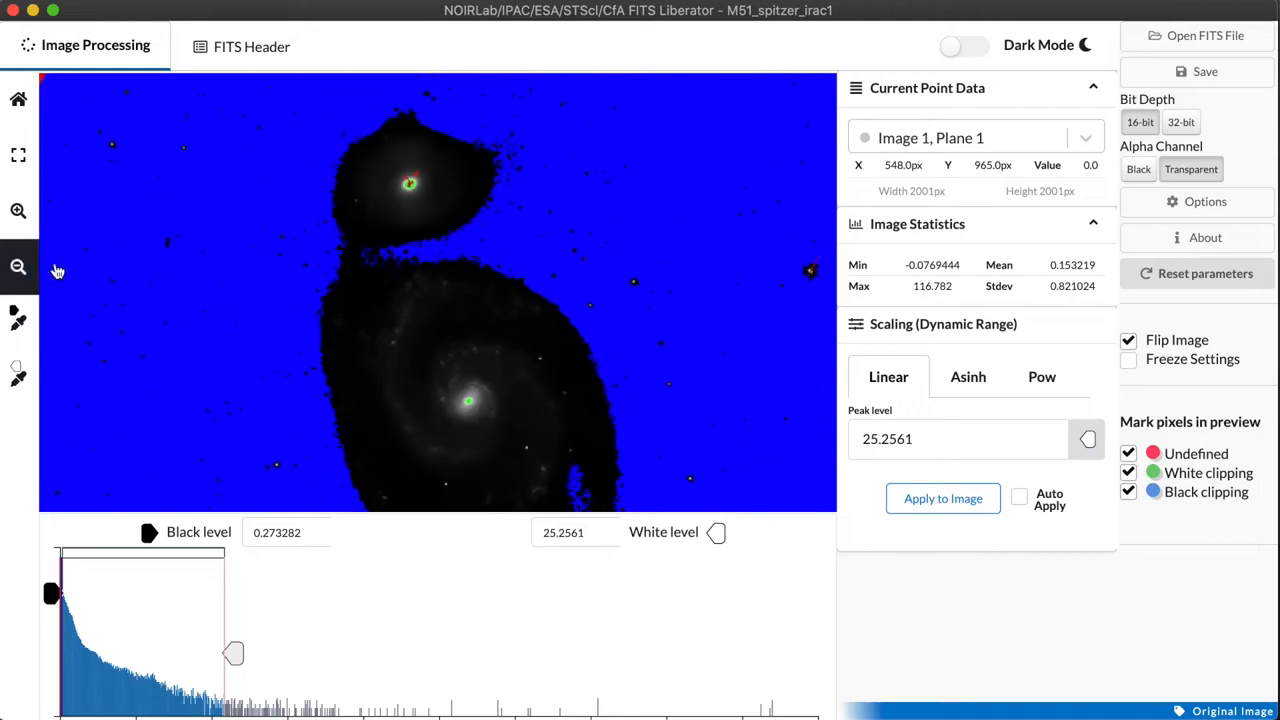
pyautogui.moveTo(228, 305); pyautogui.dragTo(224, 258)
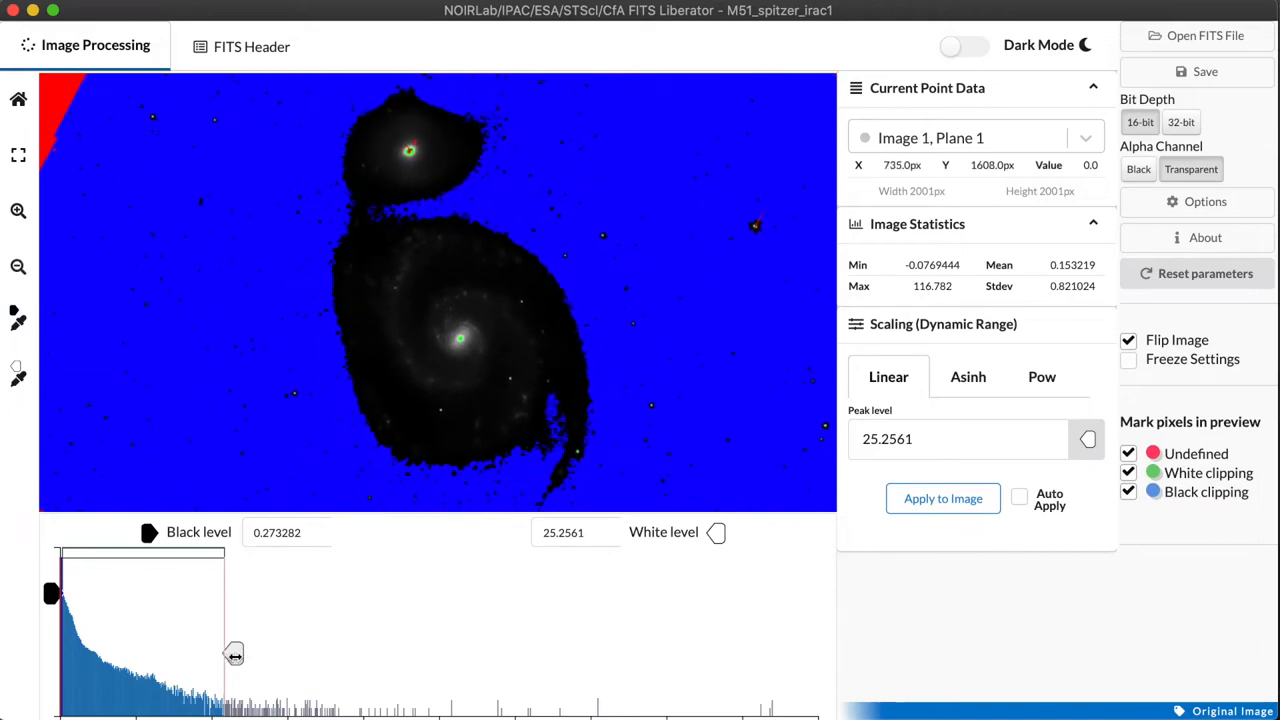
# Toggle the clipping overlays and raise the white level to about 47.59, then choose power-law scaling
pyautogui.moveTo(234, 655); pyautogui.dragTo(90, 652)
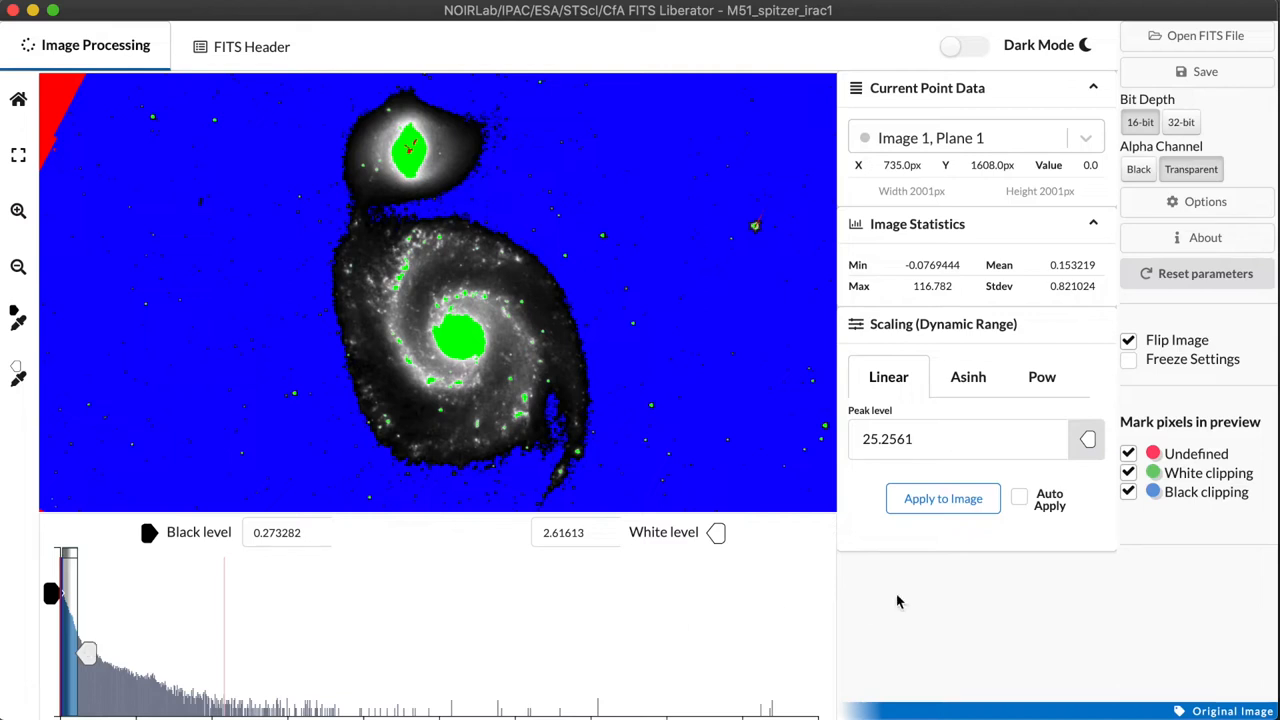
pyautogui.click(1129, 473)
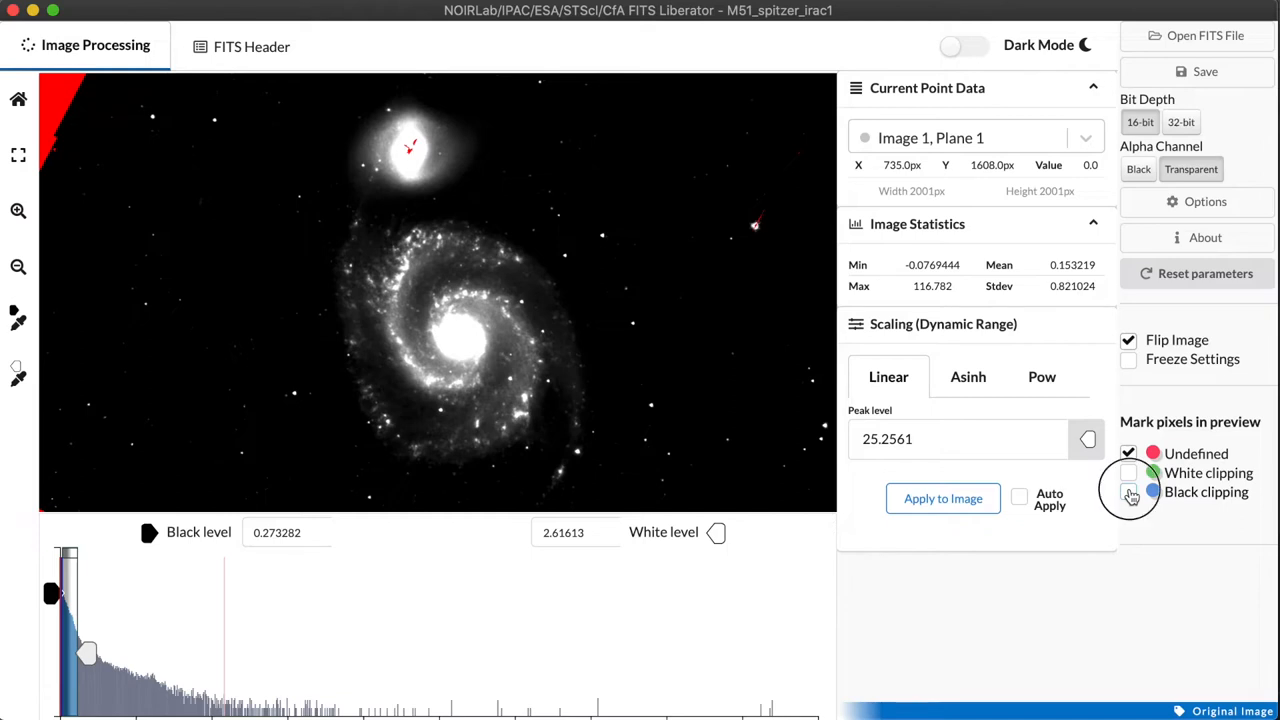
pyautogui.click(1129, 492)
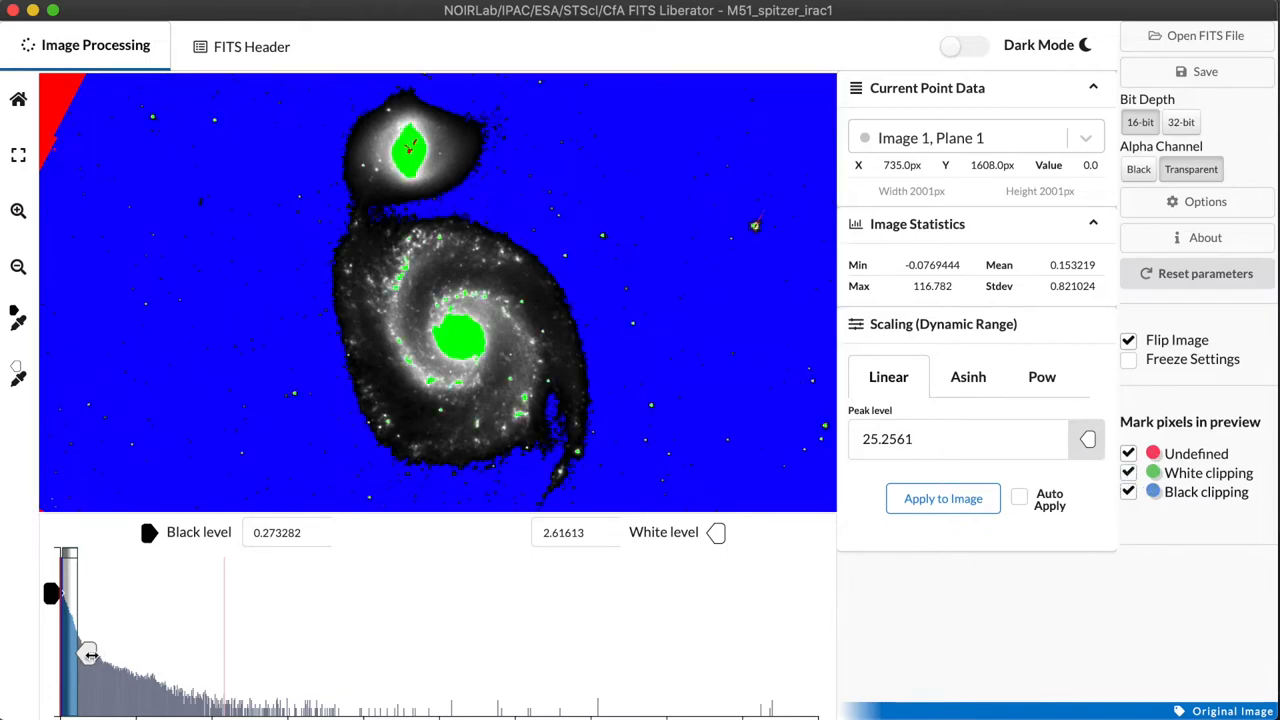
pyautogui.moveTo(88, 652); pyautogui.dragTo(380, 656)
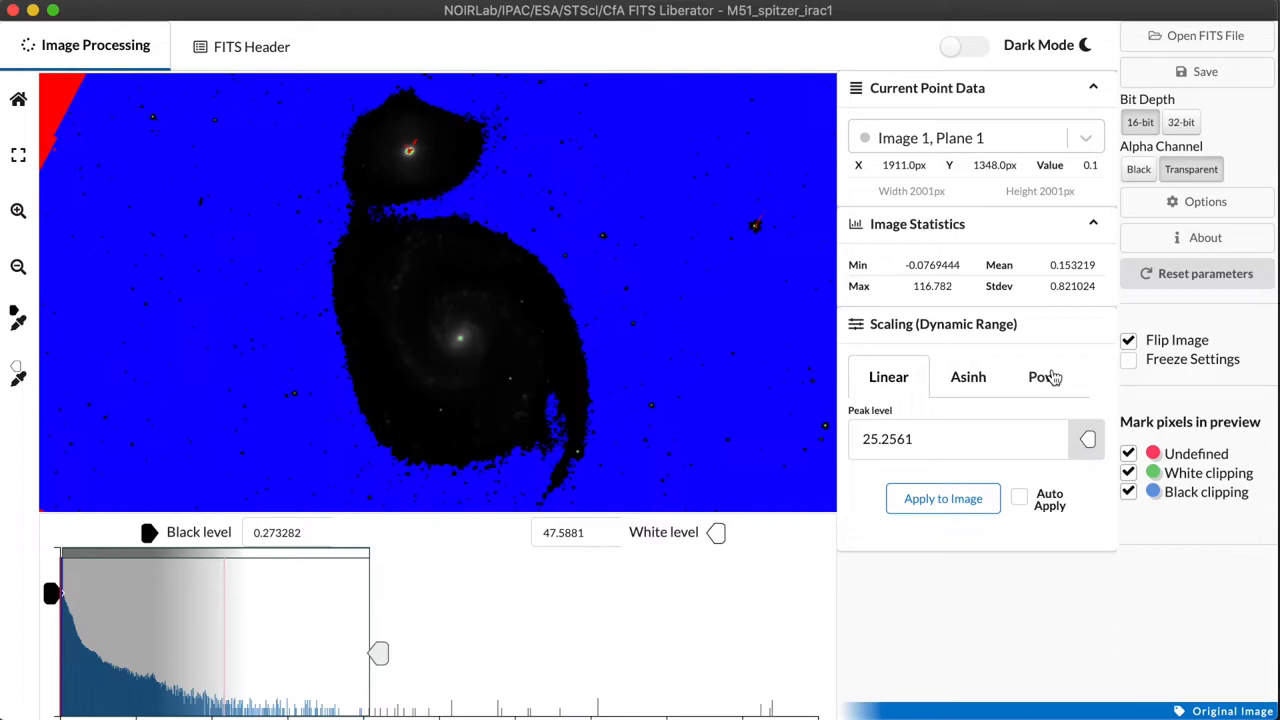
pyautogui.click(1053, 378)
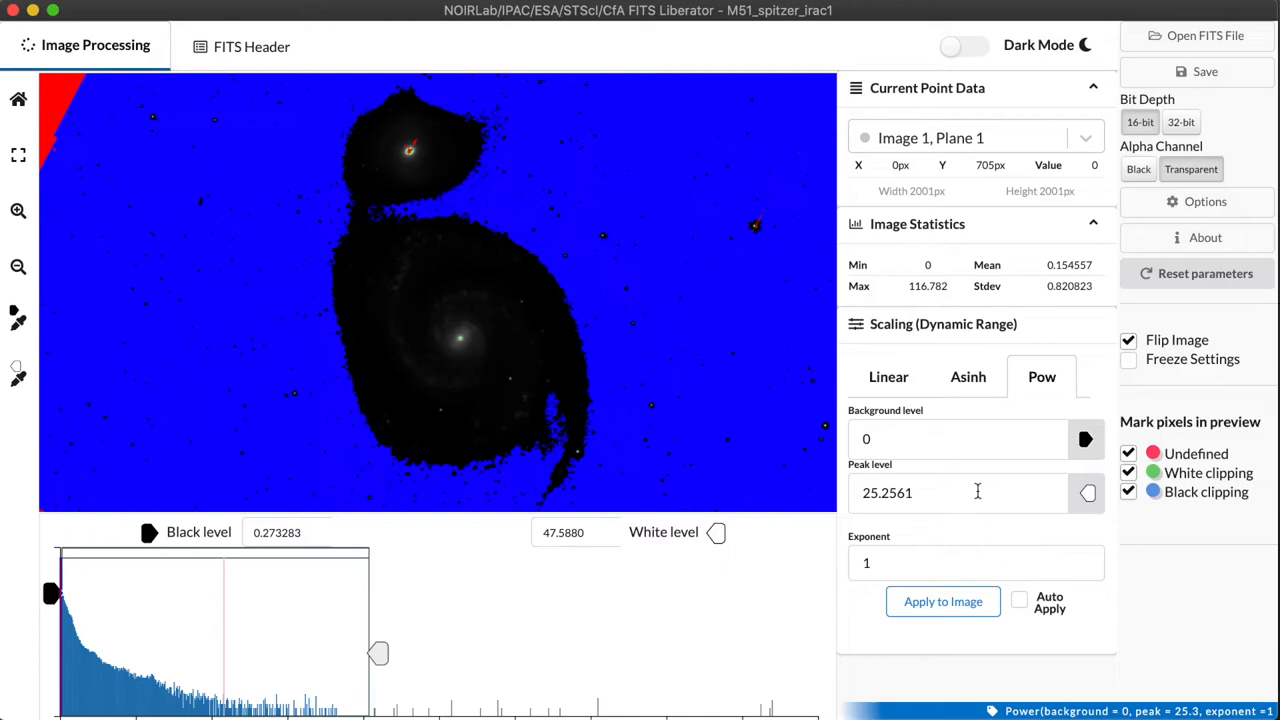
# Apply a power stretch with exponent 0.5 and lower the black level near zero
pyautogui.moveTo(943, 563); pyautogui.dragTo(869, 563)
pyautogui.write('05')
pyautogui.press('BackSpace')
pyautogui.write('5')
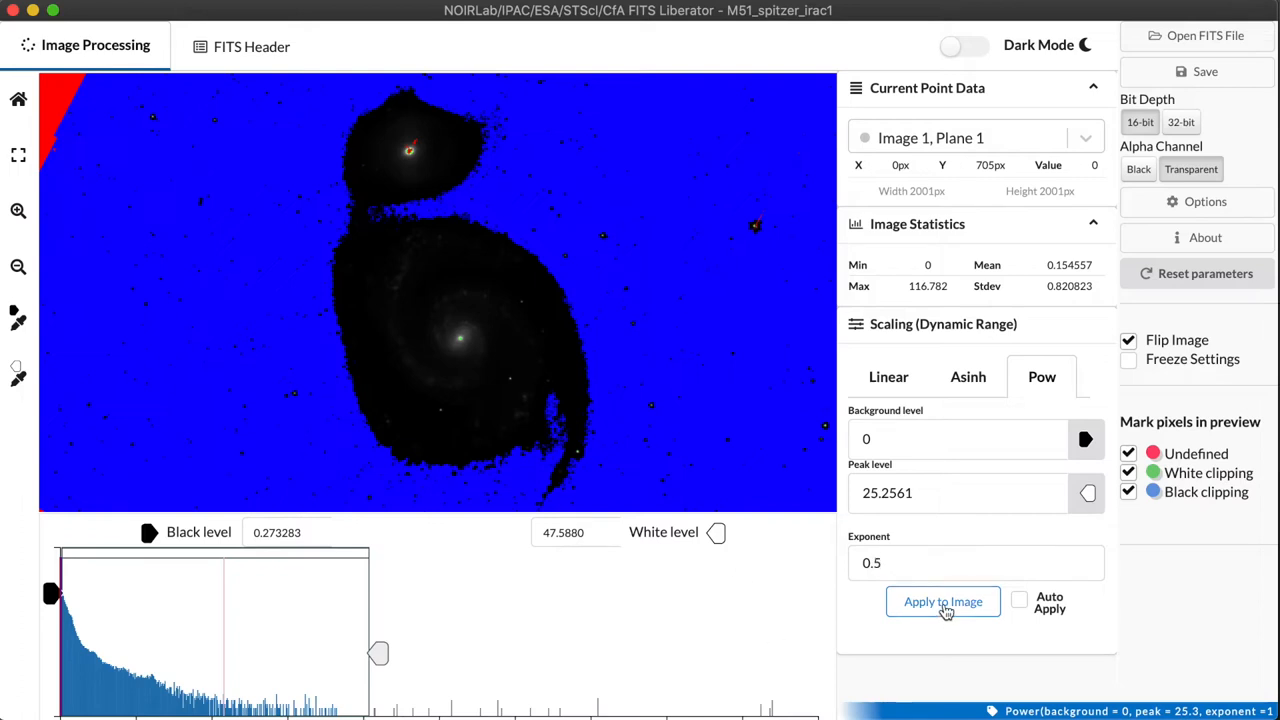
pyautogui.click(943, 601)
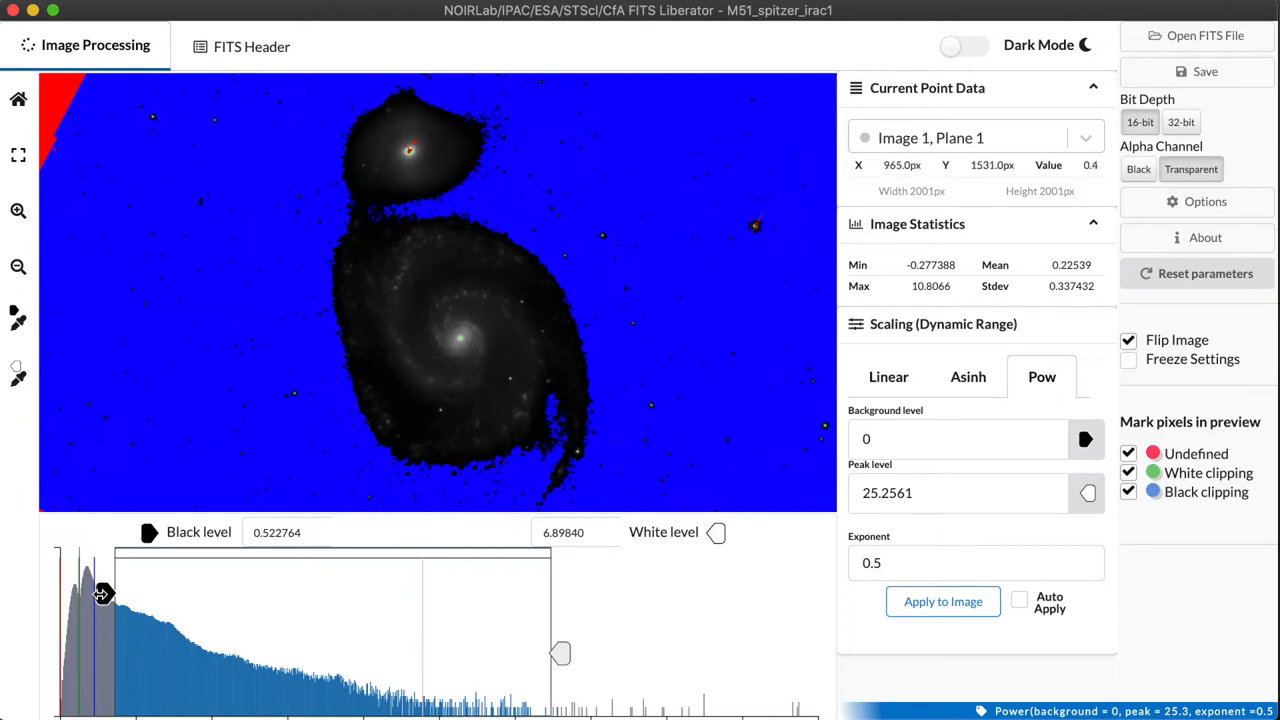
pyautogui.moveTo(105, 595); pyautogui.dragTo(68, 595)
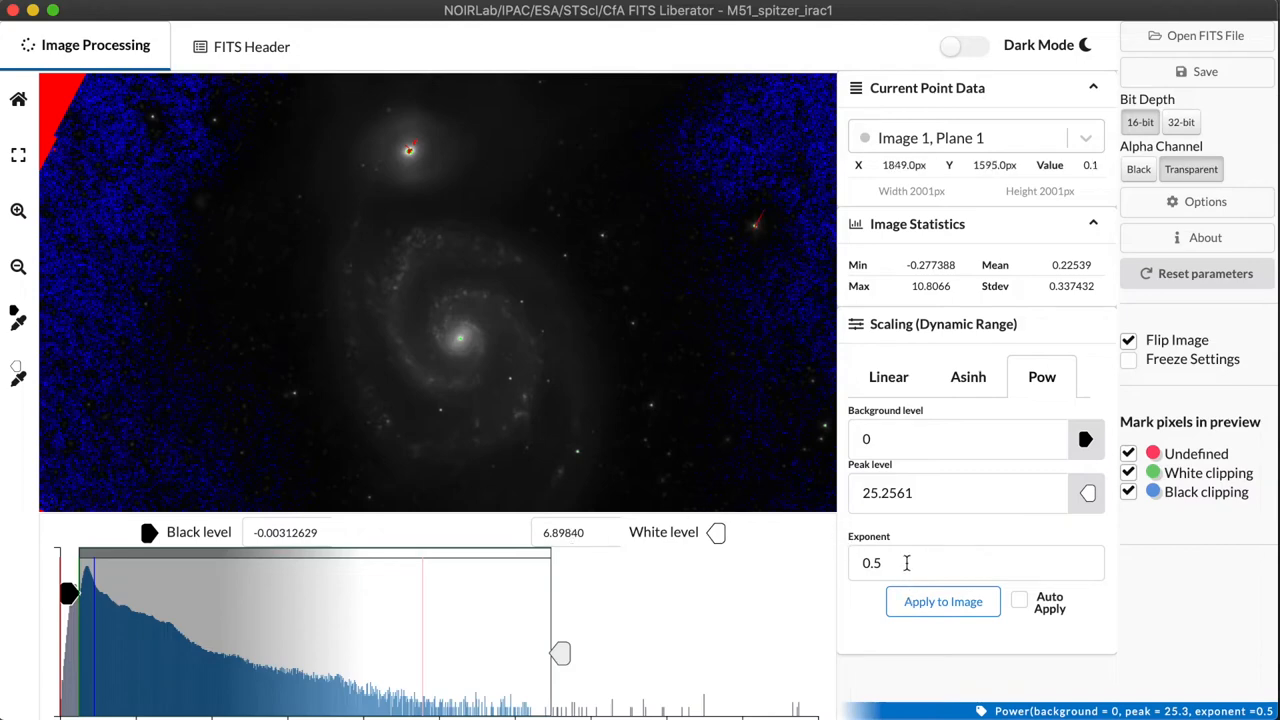
# Apply exponent 0.33 and raise the white level to about 4.03
pyautogui.click(878, 563)
pyautogui.moveTo(872, 563); pyautogui.dragTo(900, 563)
pyautogui.write('33')
pyautogui.click(943, 602)
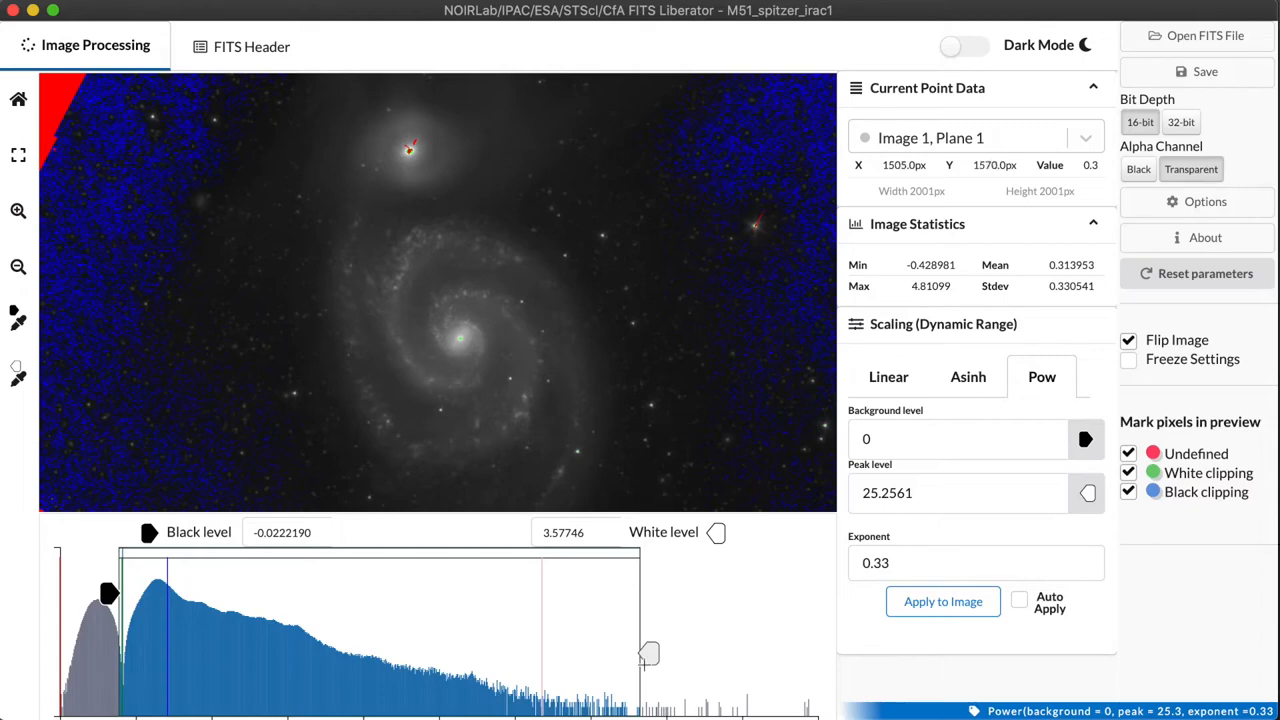
pyautogui.moveTo(648, 656); pyautogui.dragTo(715, 656)
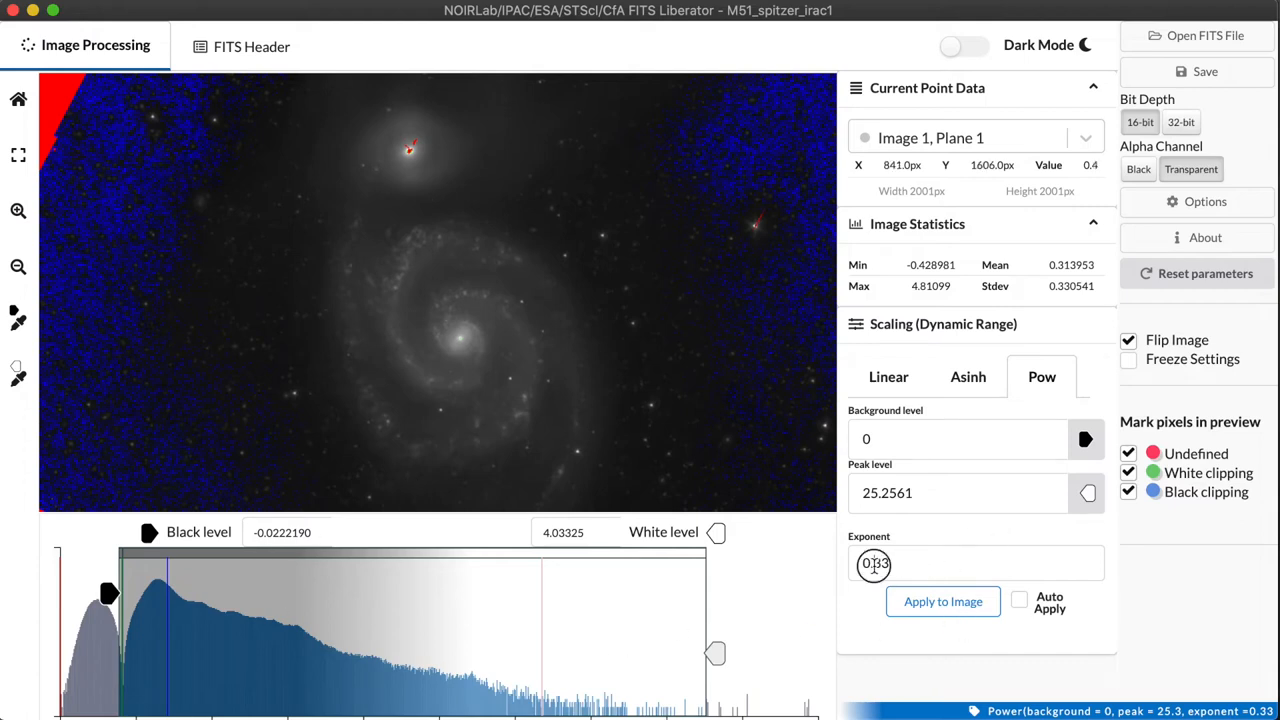
pyautogui.moveTo(874, 566); pyautogui.dragTo(920, 567)
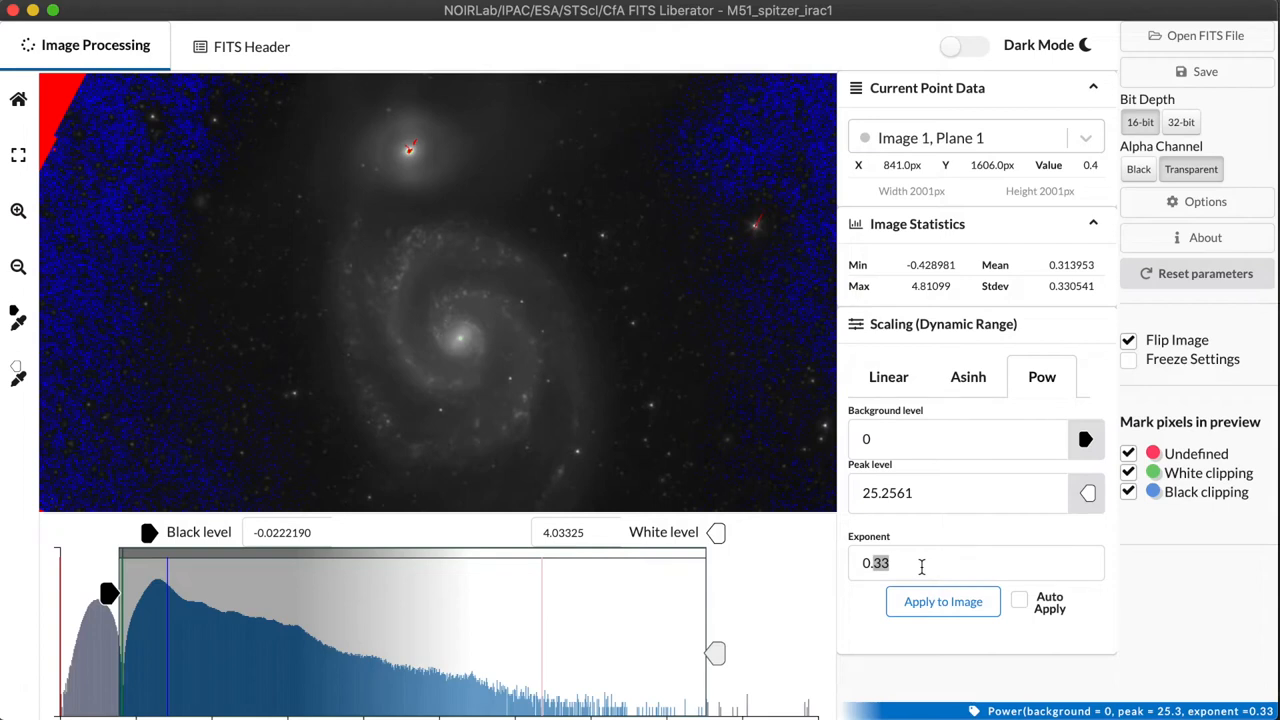
pyautogui.write('25')
# Apply exponent 0.25, hide both clipping overlays and nudge the black level
pyautogui.click(943, 602)
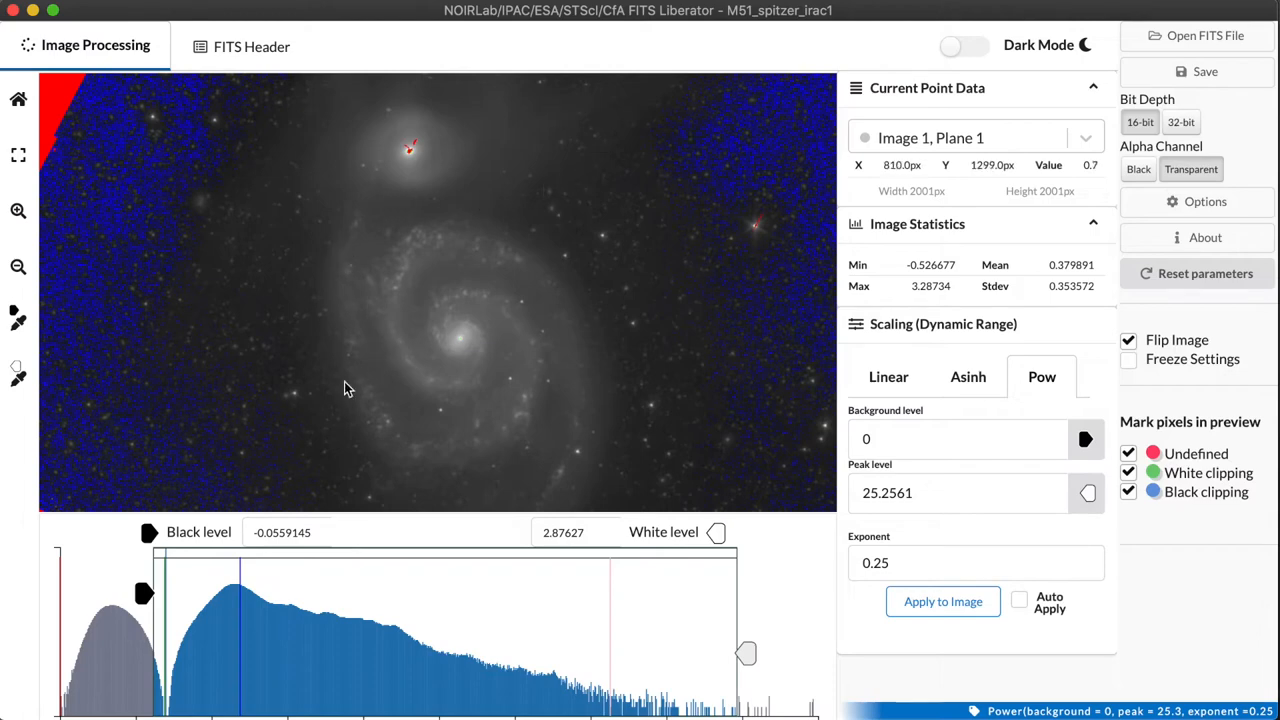
pyautogui.click(1128, 492)
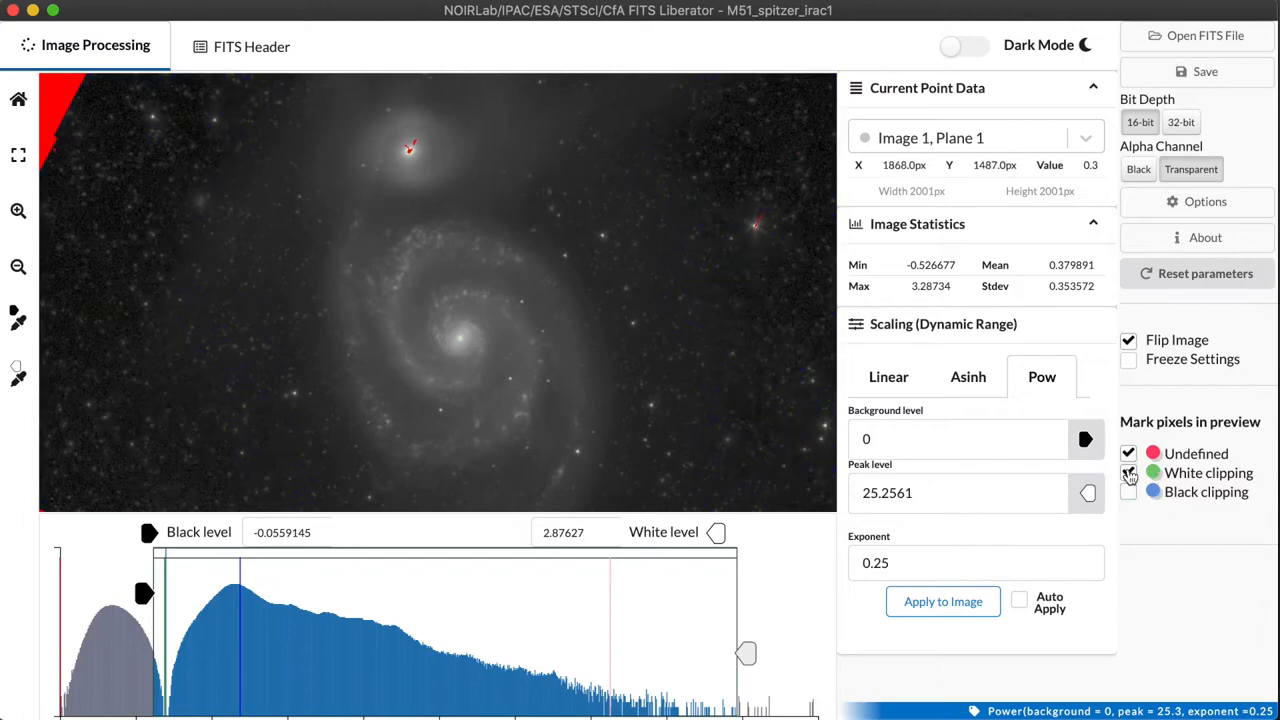
pyautogui.click(1129, 474)
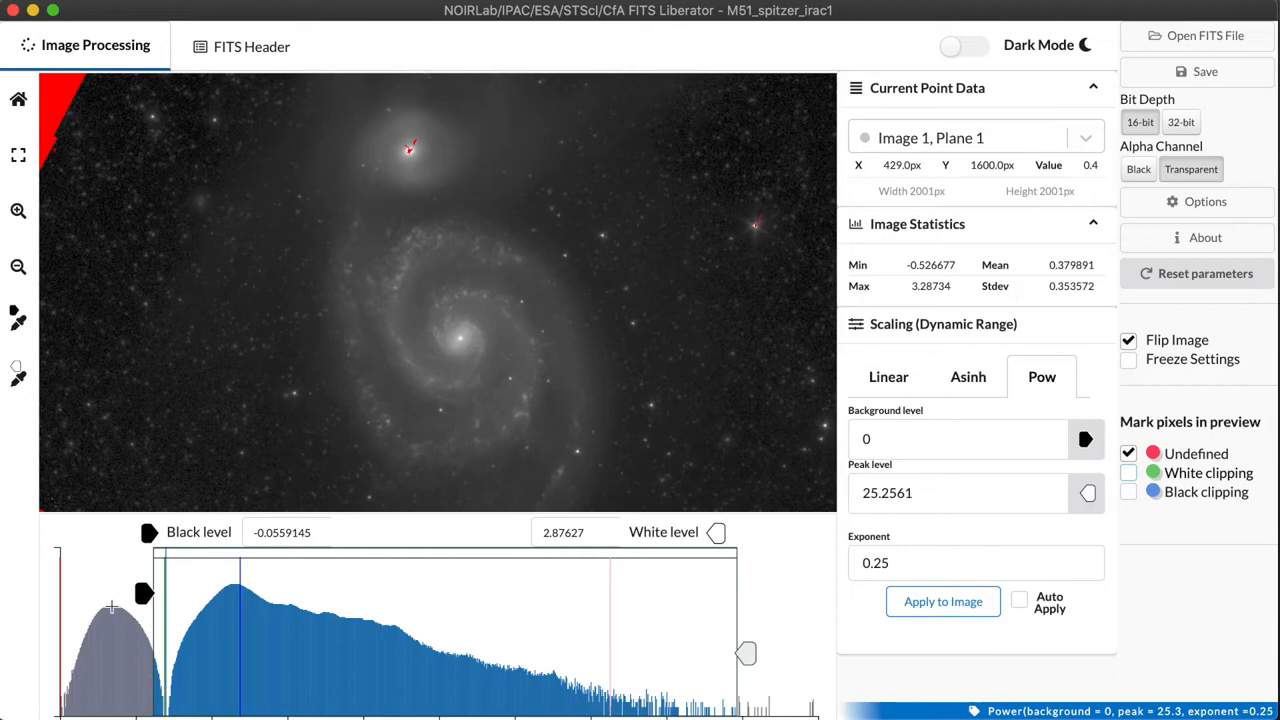
pyautogui.moveTo(144, 594)
pyautogui.mouseDown()
pyautogui.moveTo(132, 594)
pyautogui.moveTo(175, 594)
pyautogui.mouseUp()
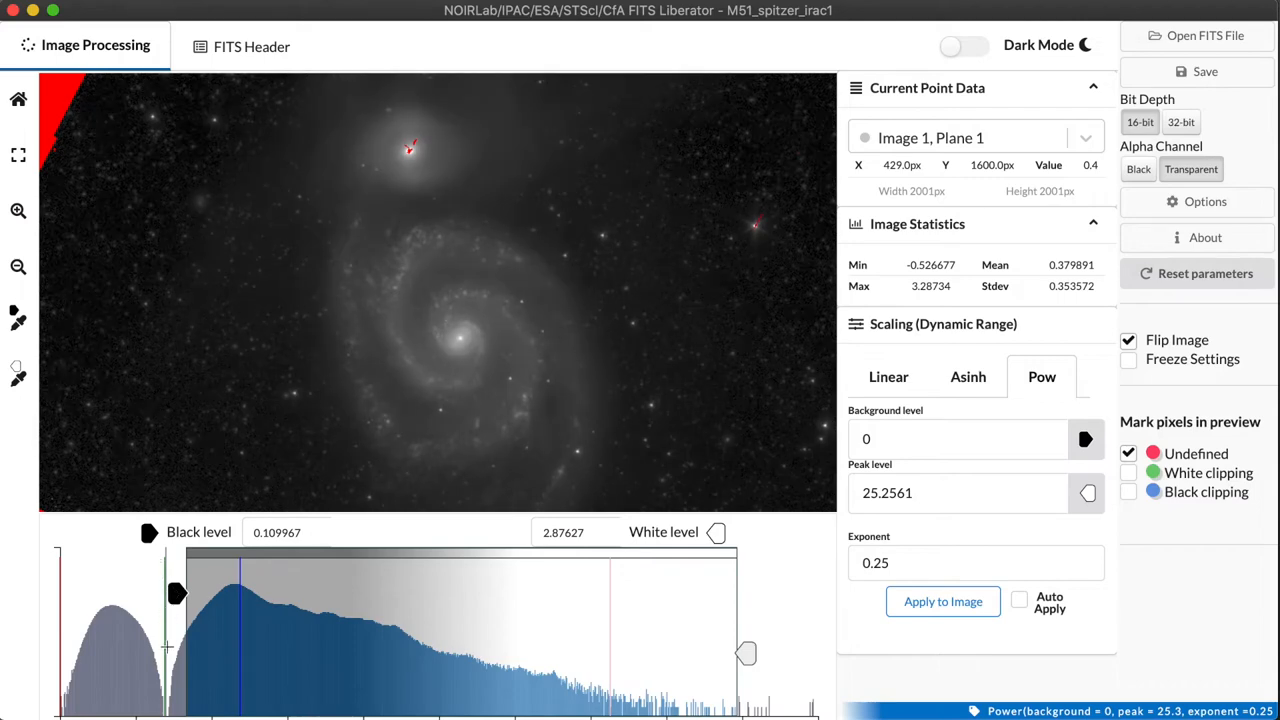
# Lower the black level to about -0.04 to lift the faint background
pyautogui.moveTo(176, 594); pyautogui.dragTo(147, 594)
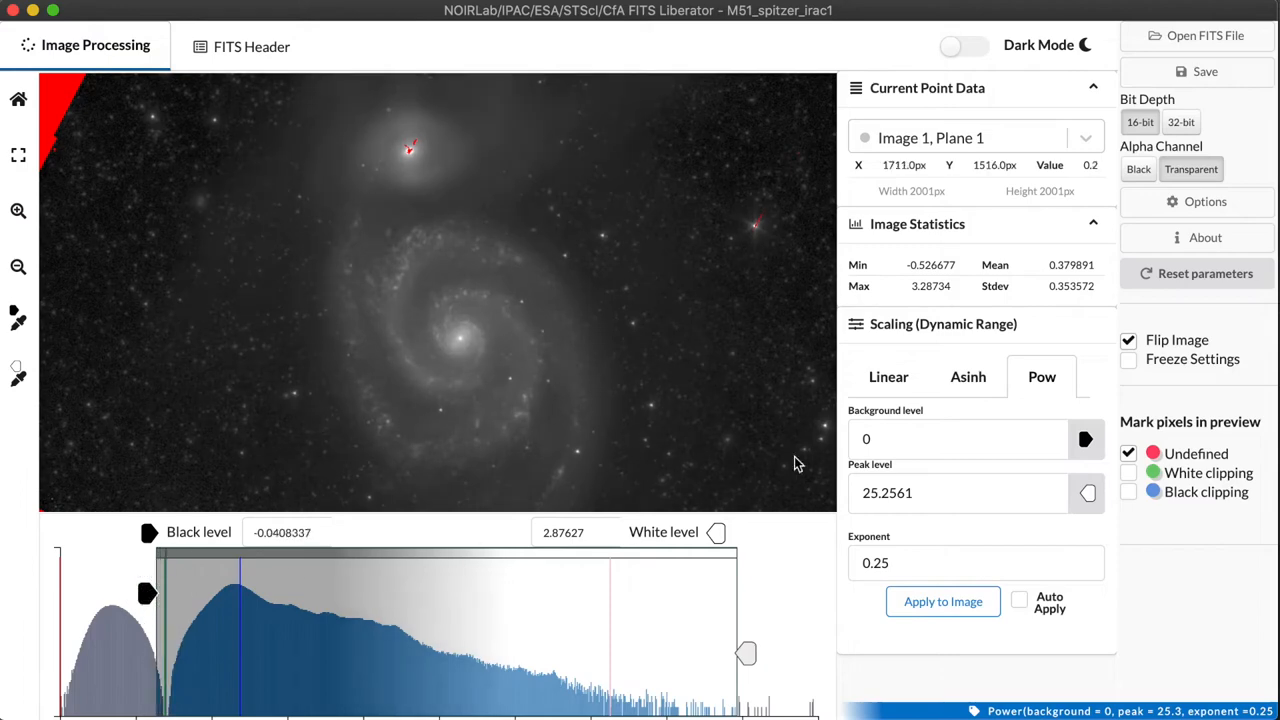
pyautogui.click(1246, 208)
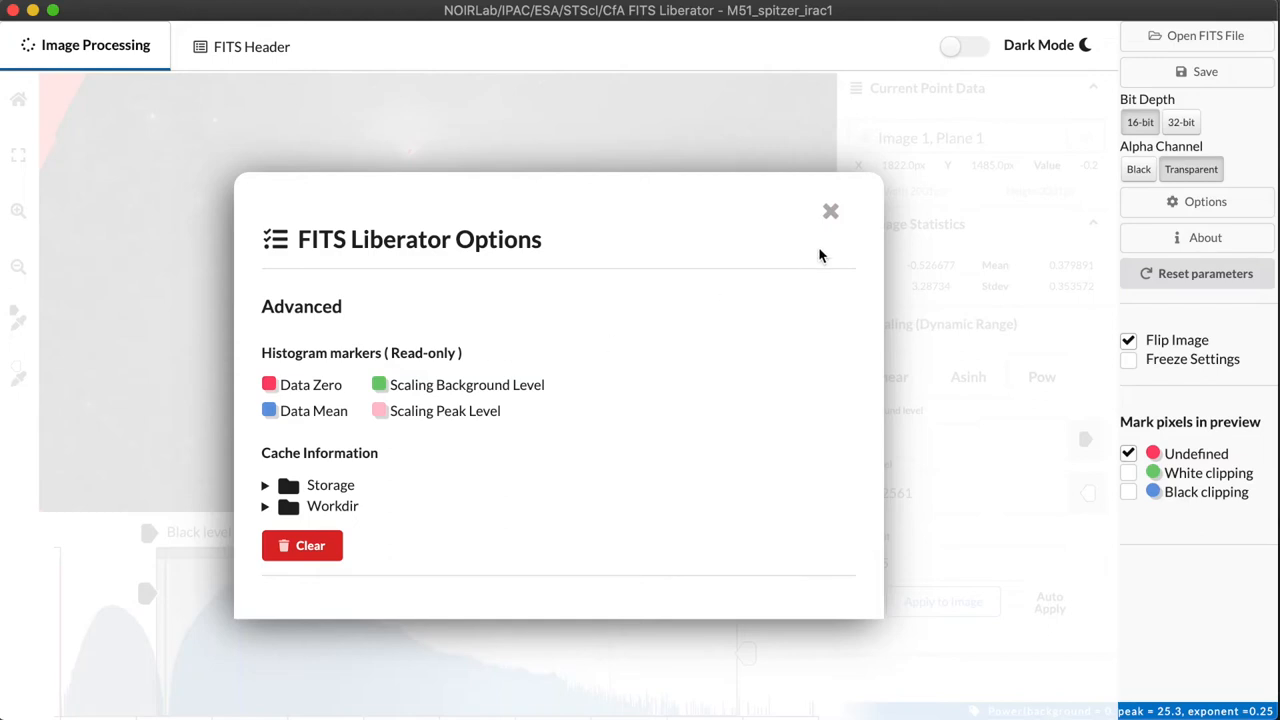
pyautogui.click(831, 214)
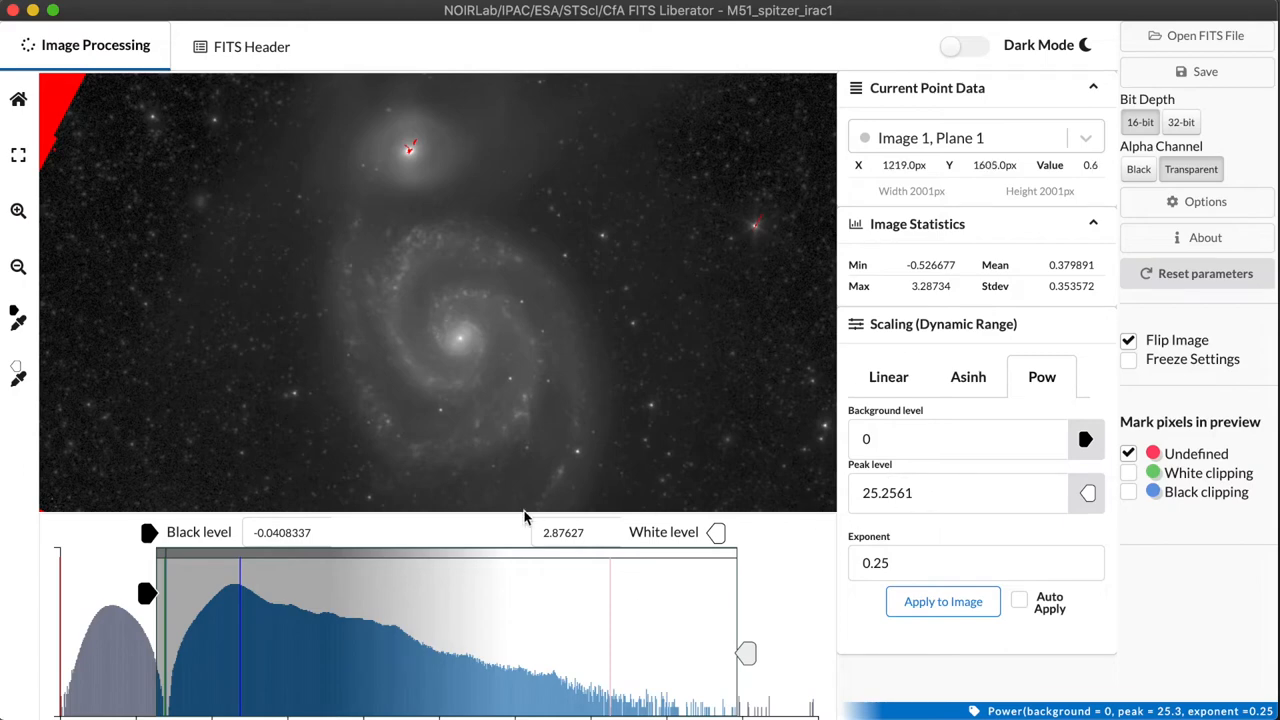
# Settle the black level near zero, set background level -0.0101363 from it and apply
pyautogui.moveTo(147, 594); pyautogui.dragTo(152, 598)
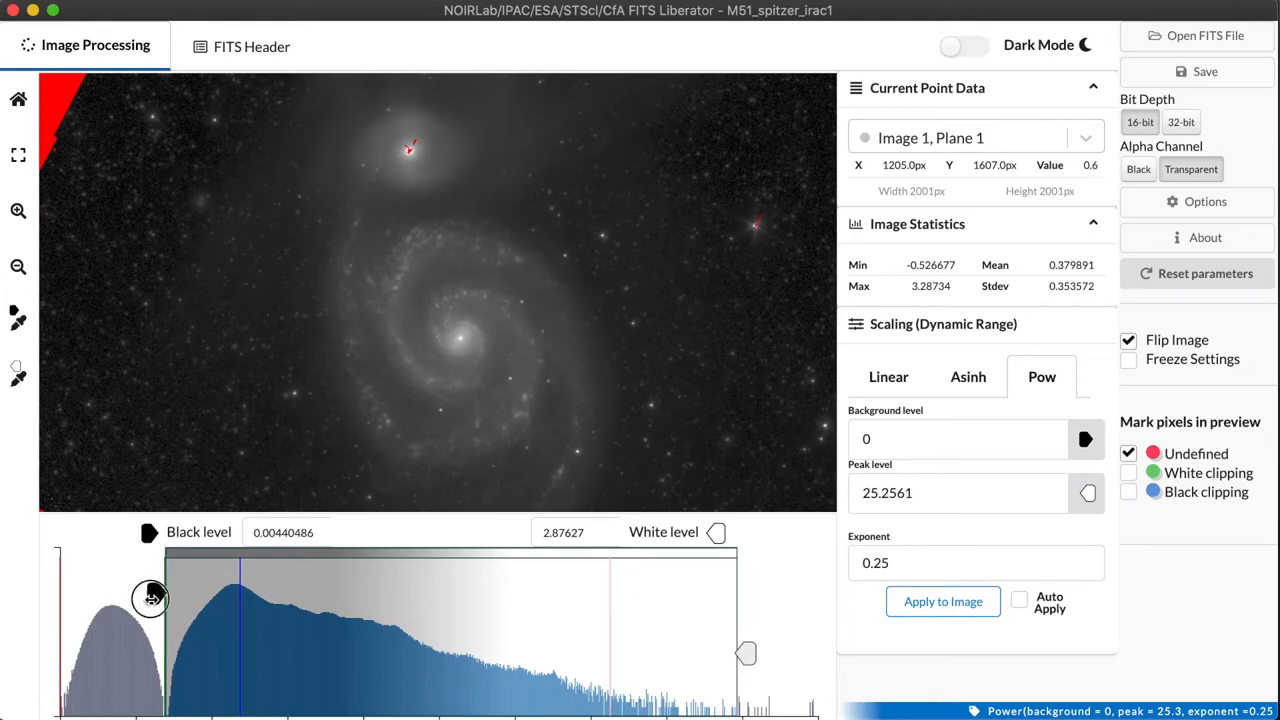
pyautogui.moveTo(152, 598); pyautogui.dragTo(88, 594)
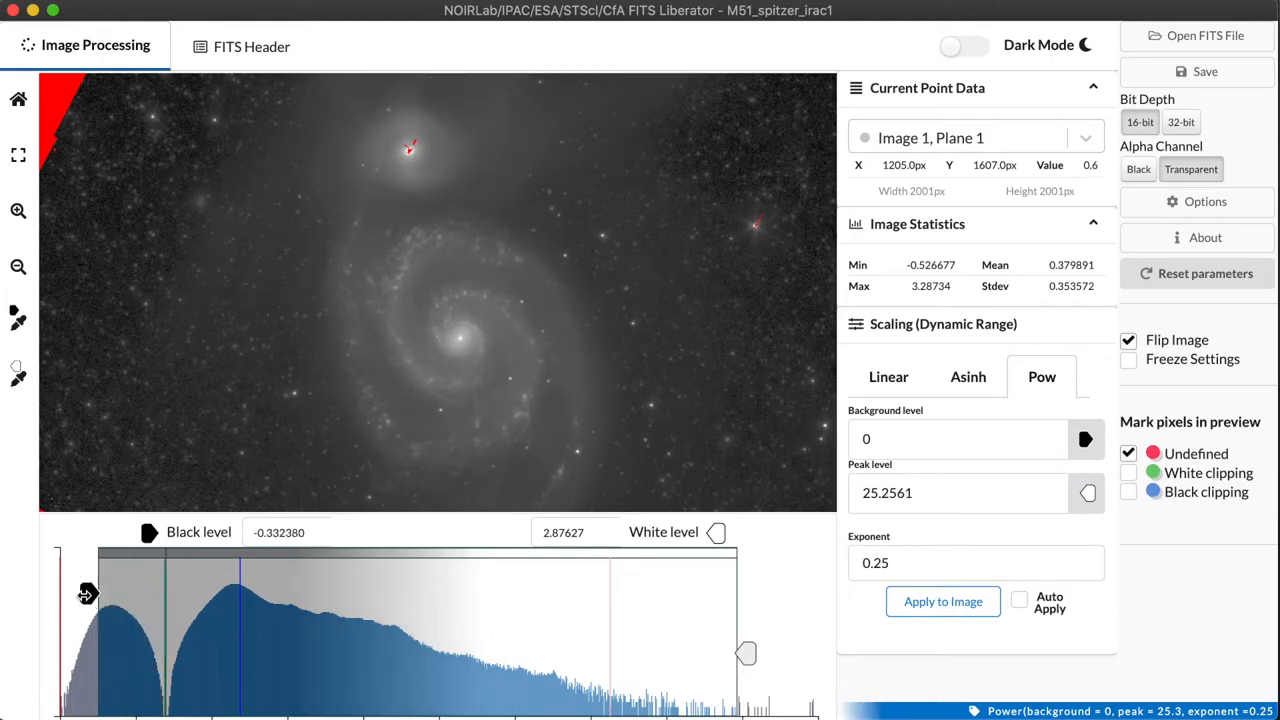
pyautogui.moveTo(88, 594)
pyautogui.mouseDown()
pyautogui.moveTo(100, 592)
pyautogui.moveTo(88, 594)
pyautogui.mouseUp()
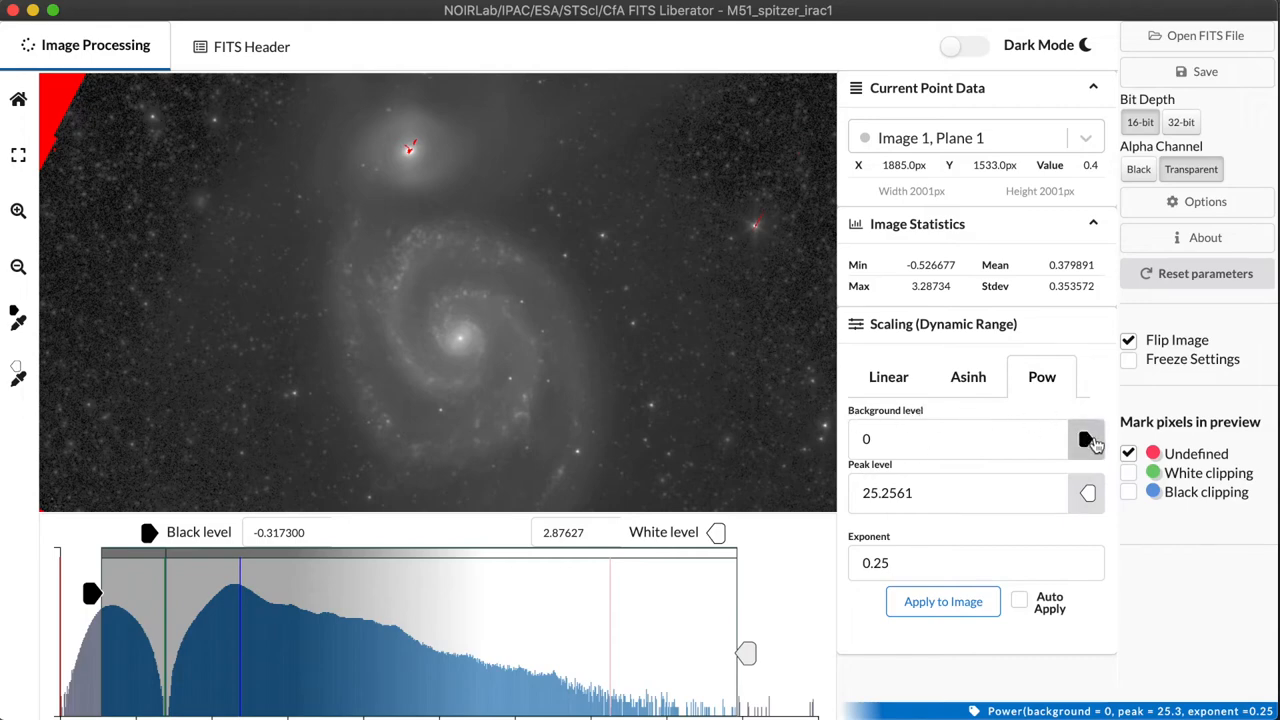
pyautogui.click(1088, 440)
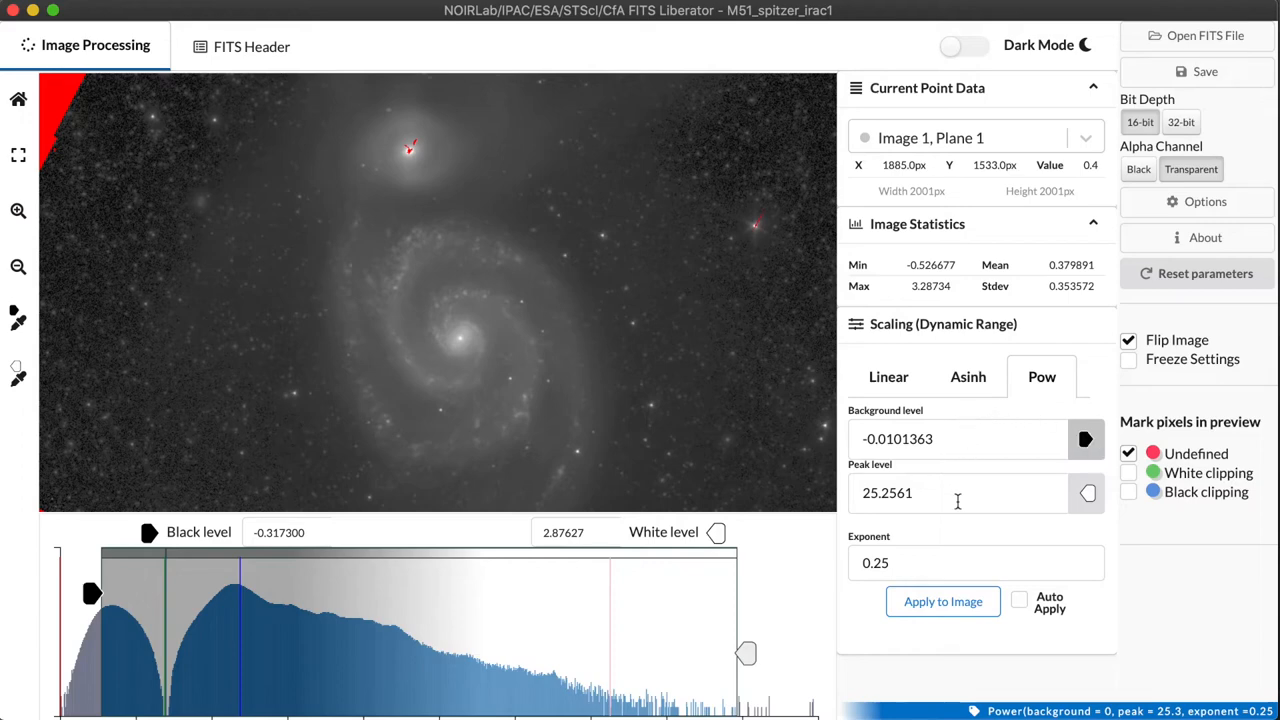
pyautogui.moveTo(957, 493)
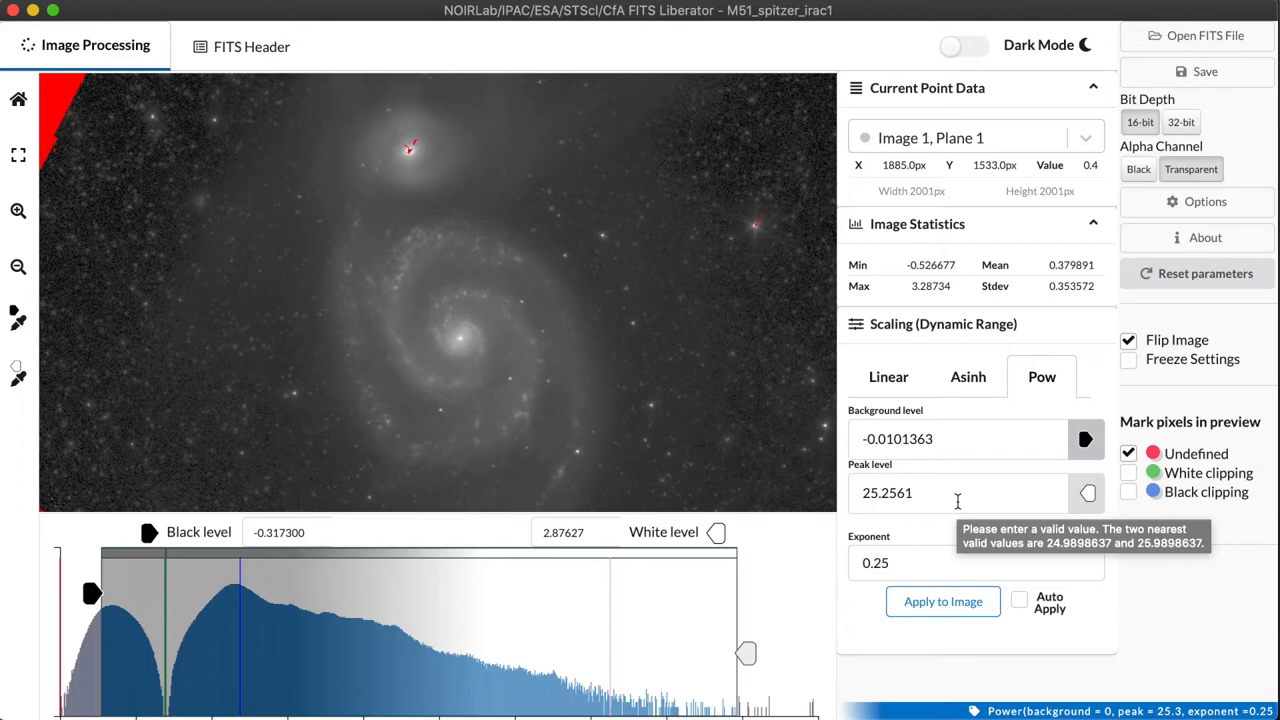
pyautogui.click(942, 601)
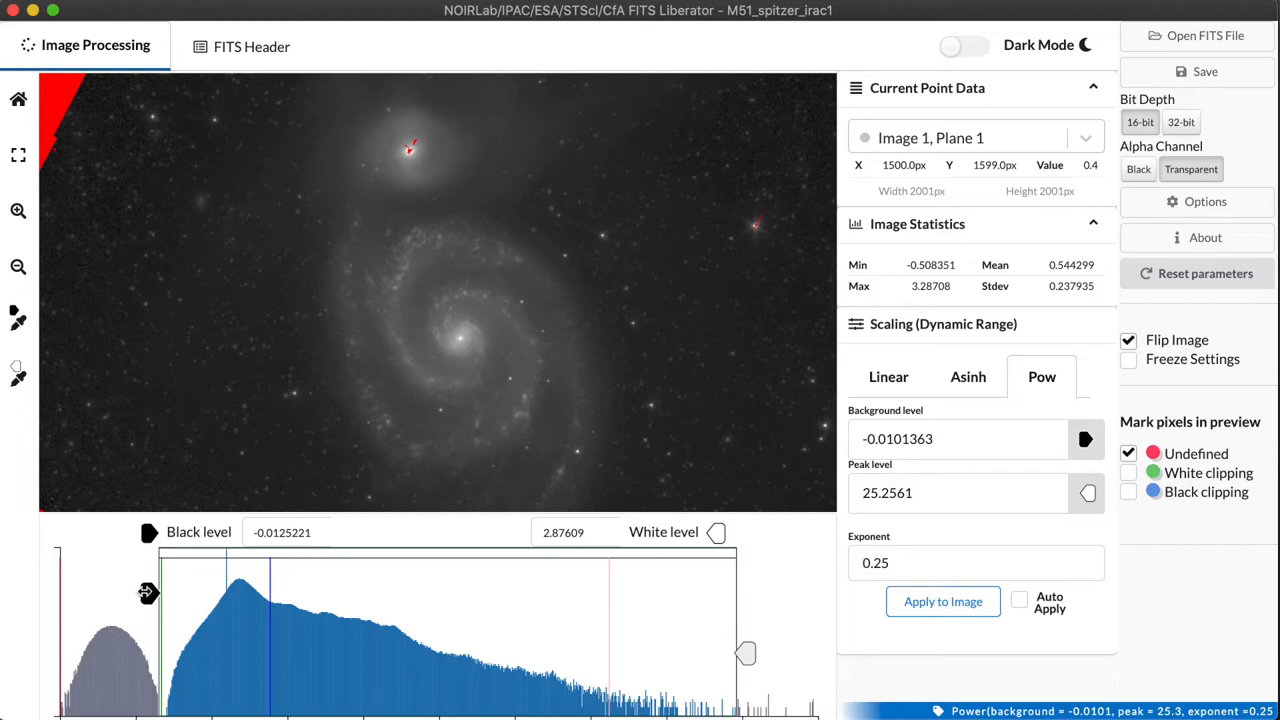
pyautogui.click(148, 592)
# Return the black level near zero and mark white- and black-clipped pixels in the preview
pyautogui.moveTo(148, 592); pyautogui.dragTo(131, 593)
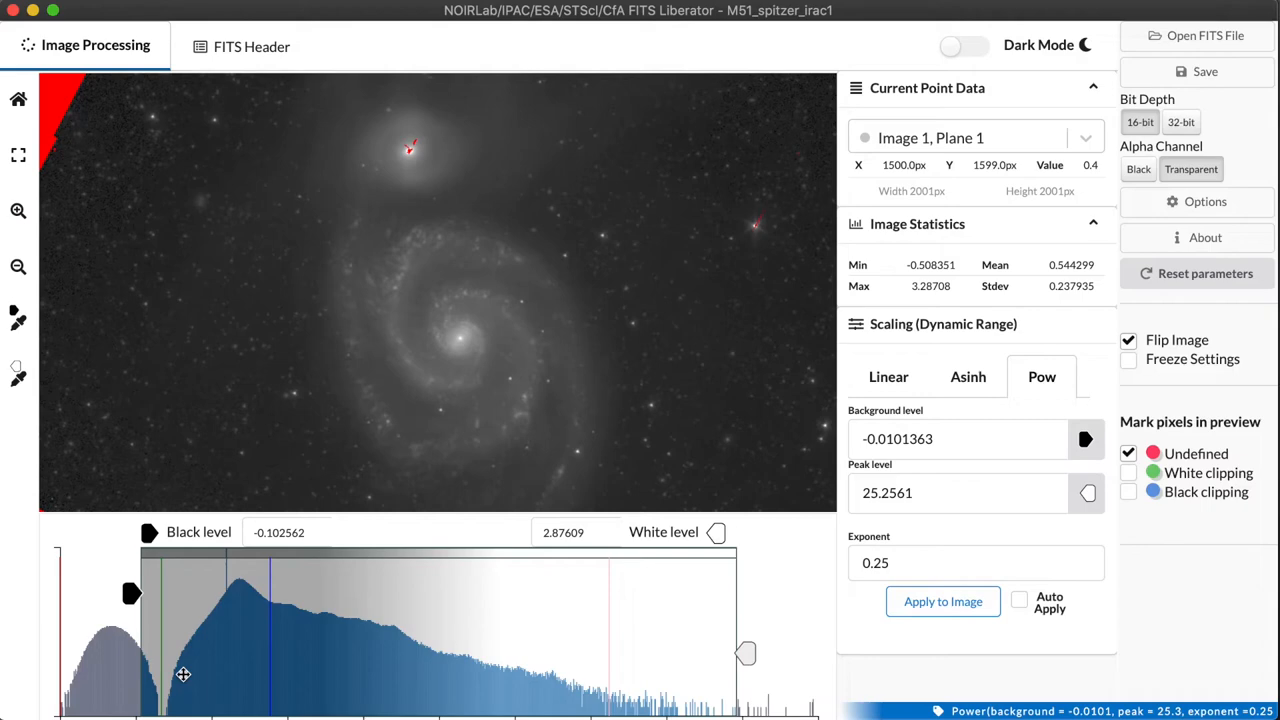
pyautogui.moveTo(131, 594); pyautogui.dragTo(150, 595)
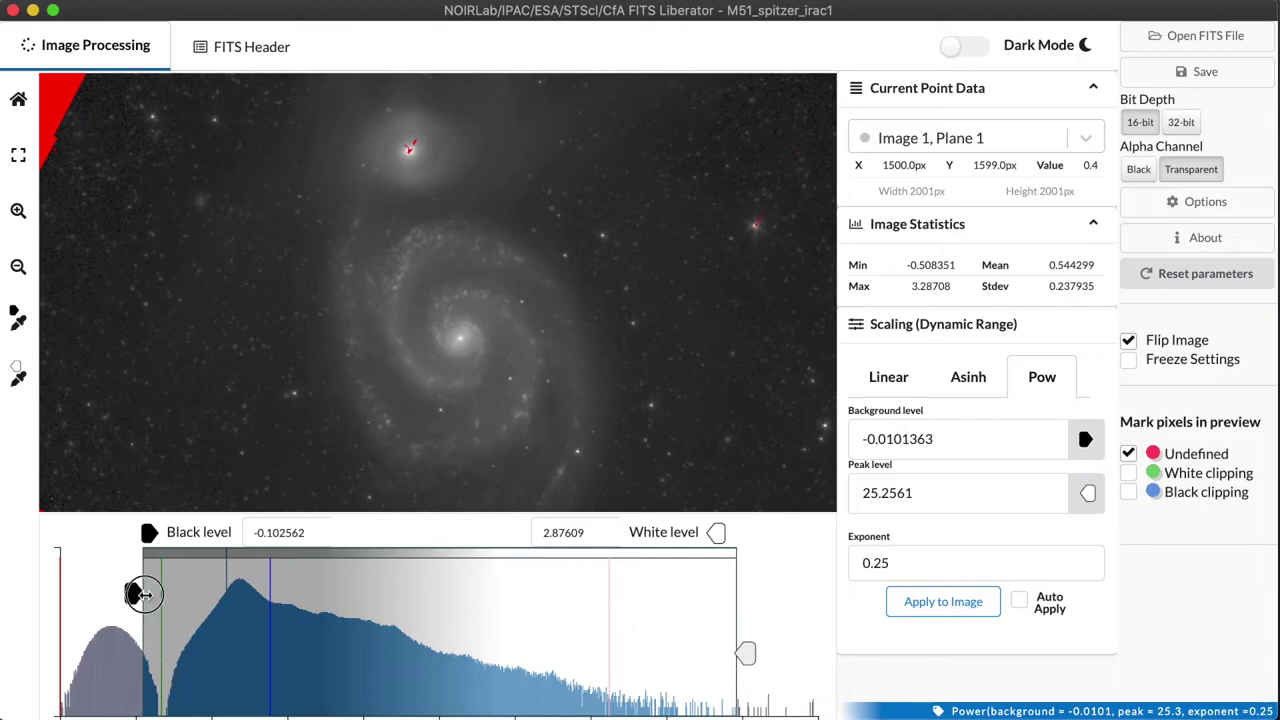
pyautogui.click(1128, 492)
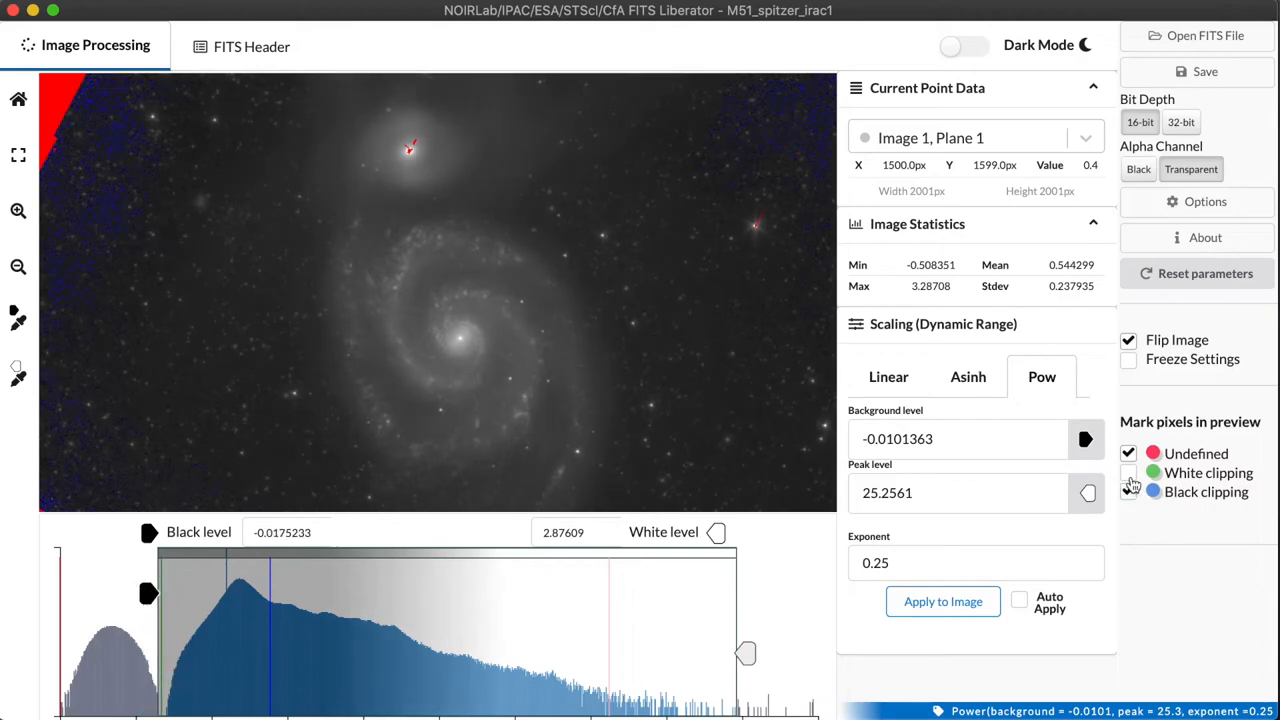
pyautogui.click(1128, 473)
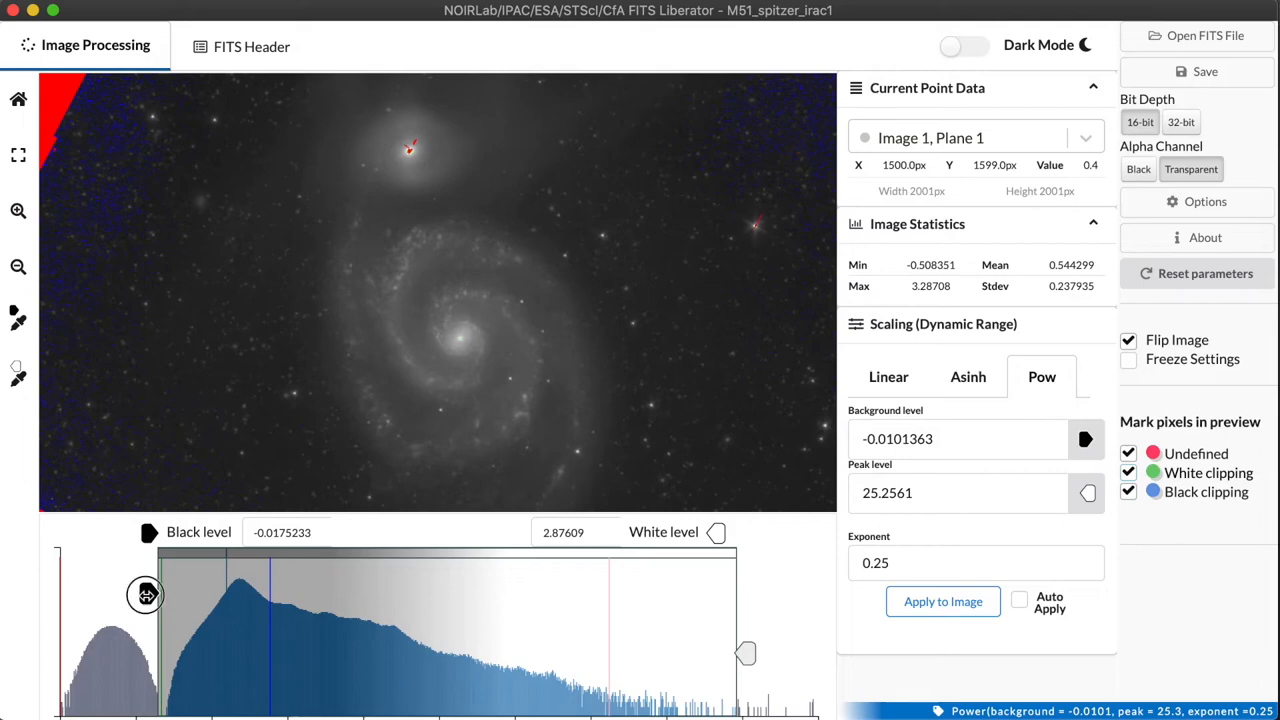
# Sweep the black level down to about -0.5 and back up to about 0.13
pyautogui.moveTo(148, 594)
pyautogui.mouseDown()
pyautogui.moveTo(120, 596)
pyautogui.moveTo(148, 597)
pyautogui.mouseUp()
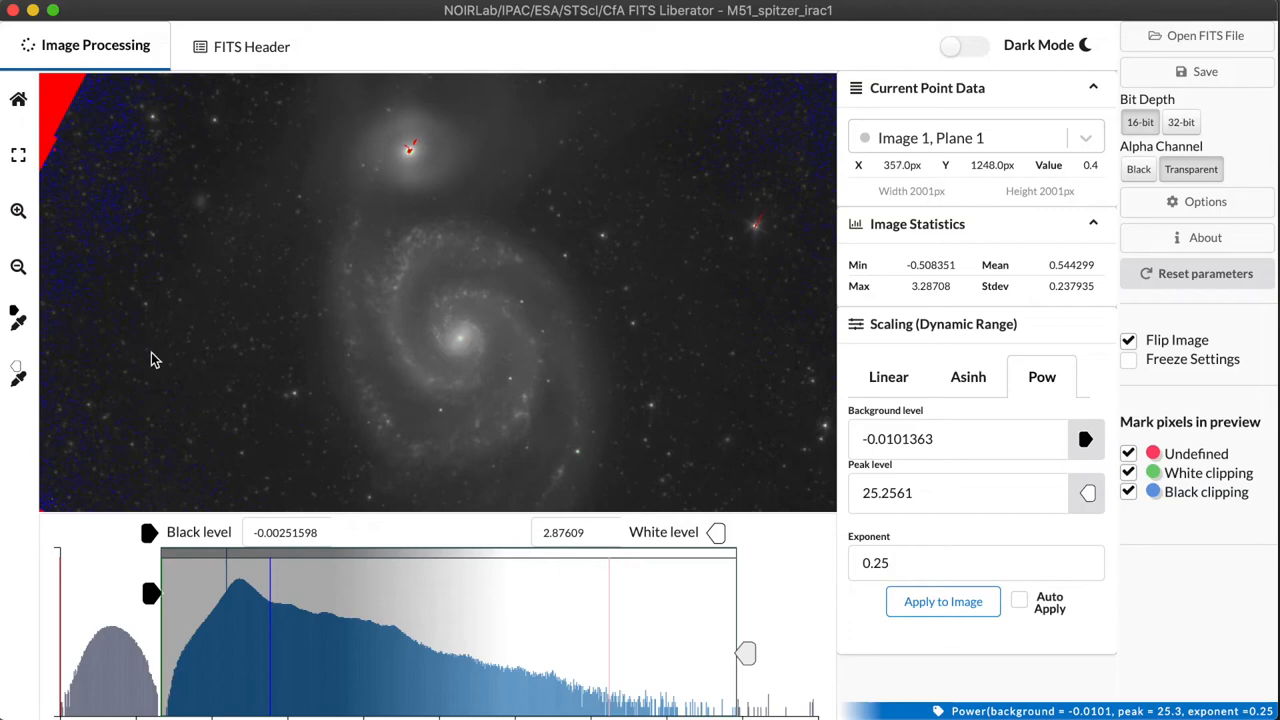
pyautogui.moveTo(149, 595); pyautogui.dragTo(50, 595)
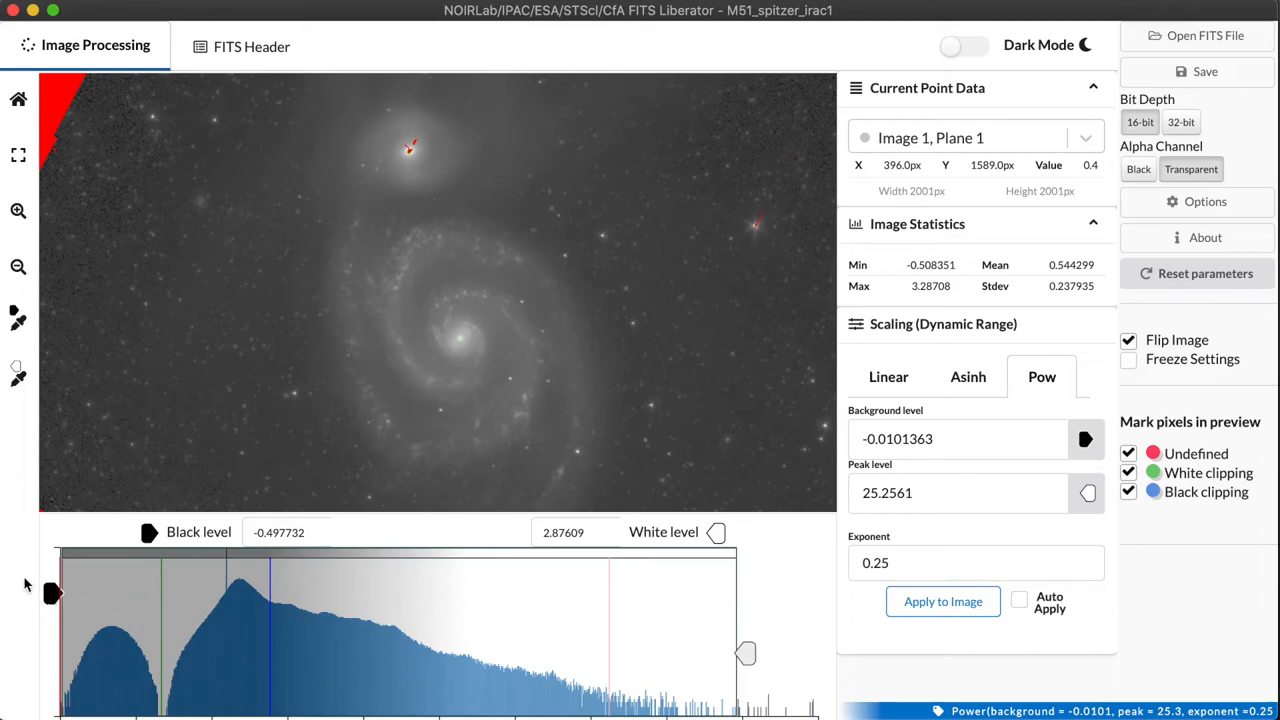
pyautogui.moveTo(50, 595); pyautogui.dragTo(149, 595)
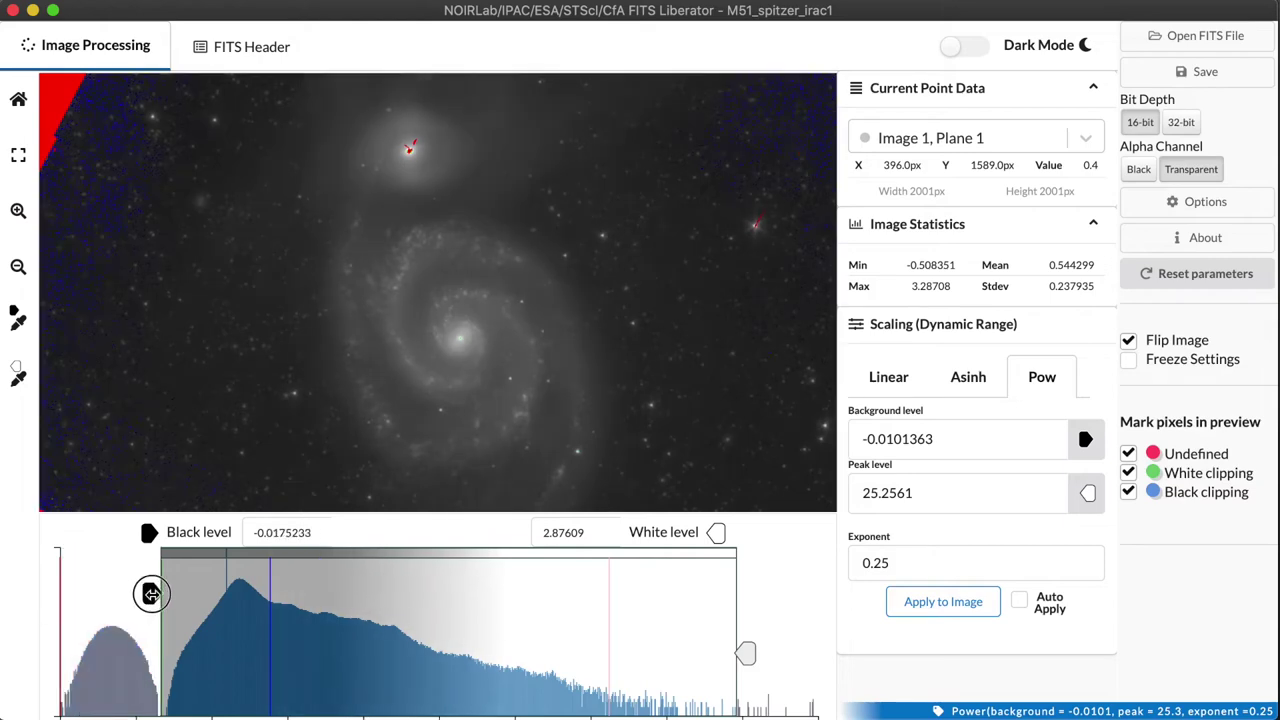
pyautogui.moveTo(149, 595); pyautogui.dragTo(178, 595)
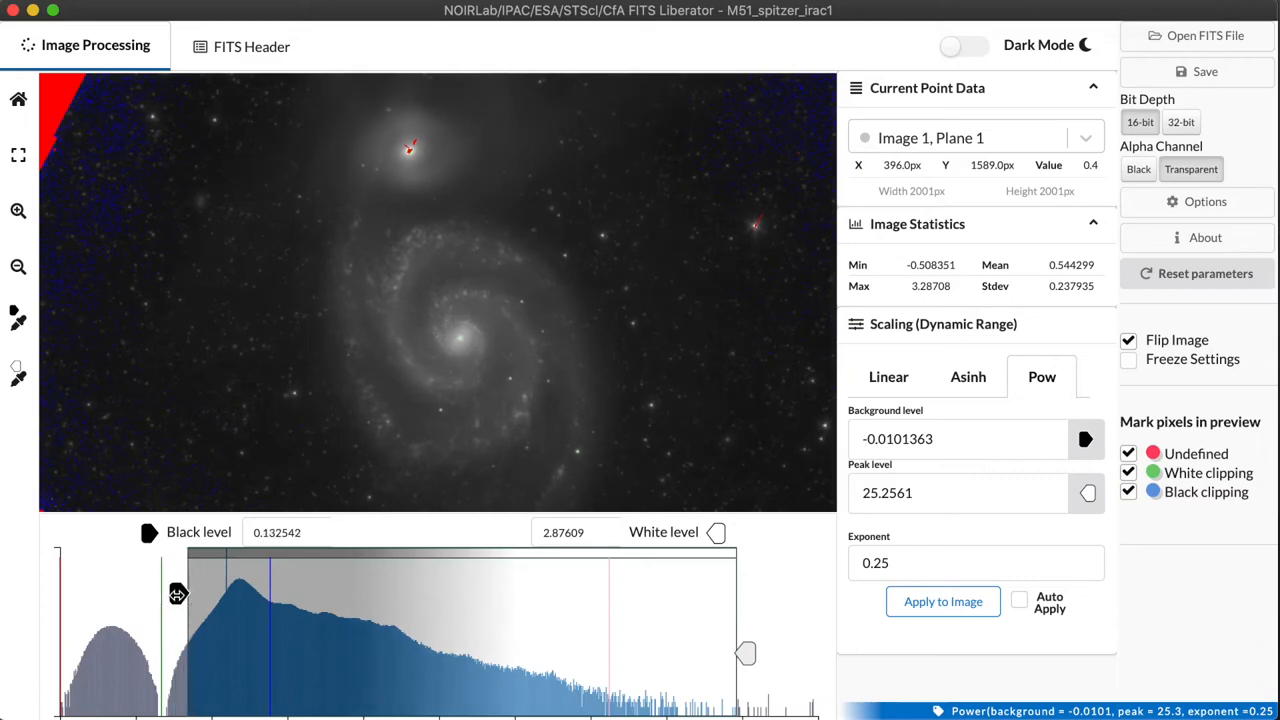
# Set background -0.00982756 from the black level, apply it, raise black to ~0.14, then choose asinh scaling
pyautogui.click(1086, 439)
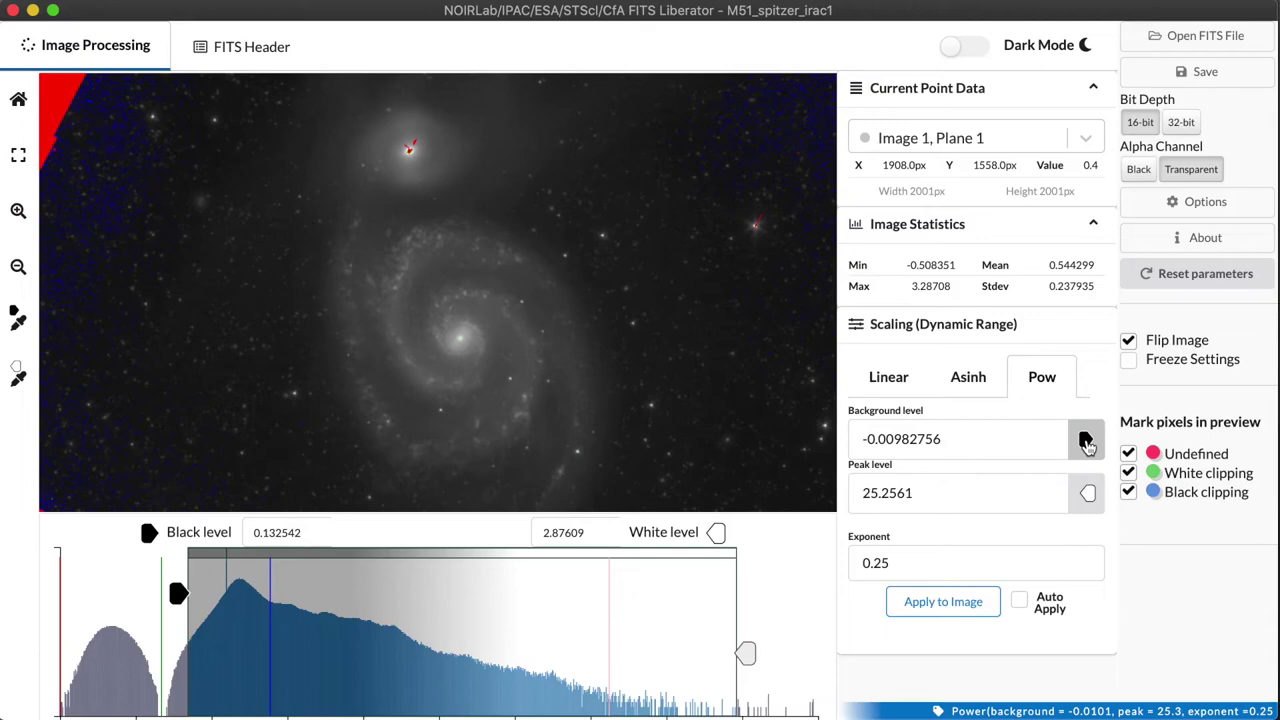
pyautogui.click(943, 601)
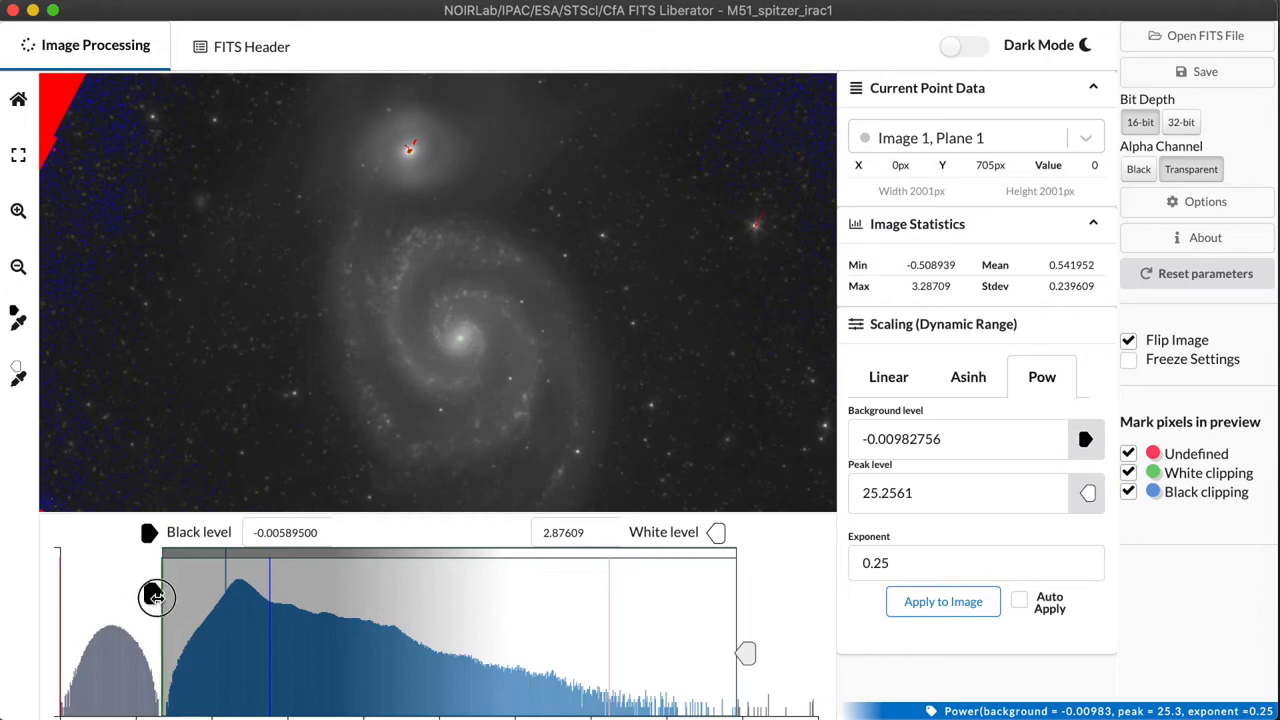
pyautogui.moveTo(150, 594); pyautogui.dragTo(192, 595)
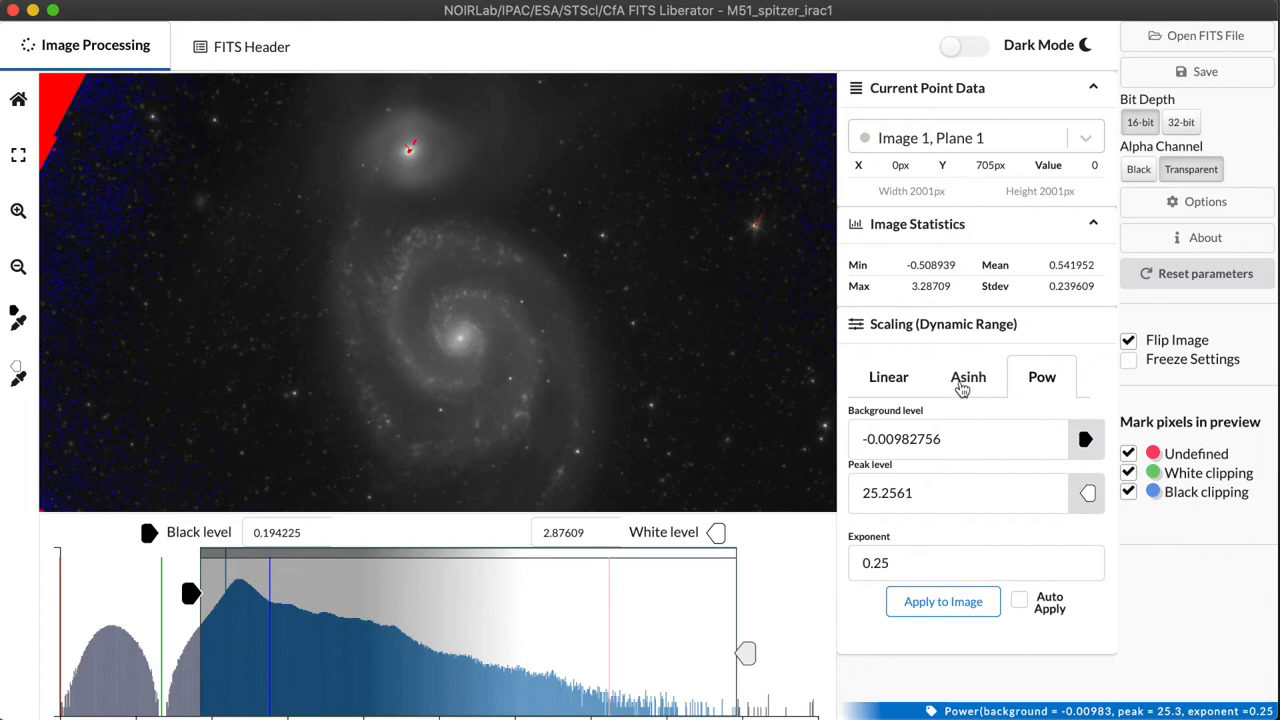
pyautogui.click(961, 385)
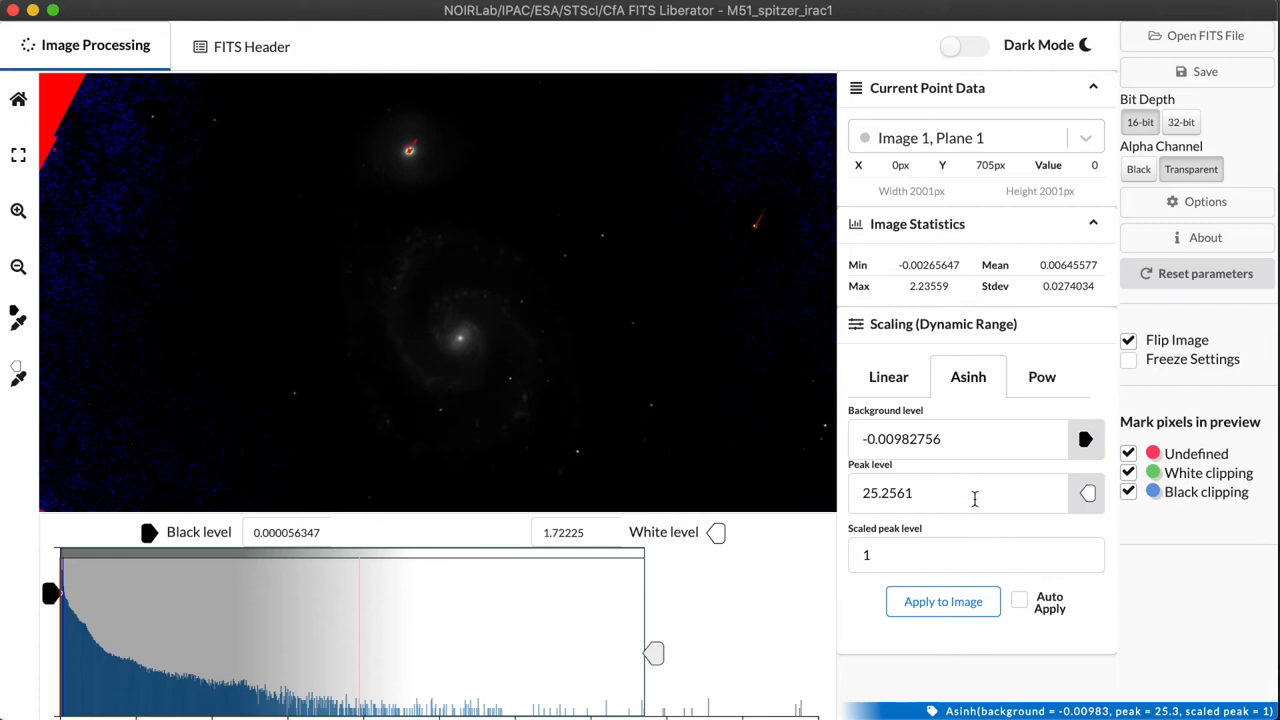
pyautogui.click(888, 377)
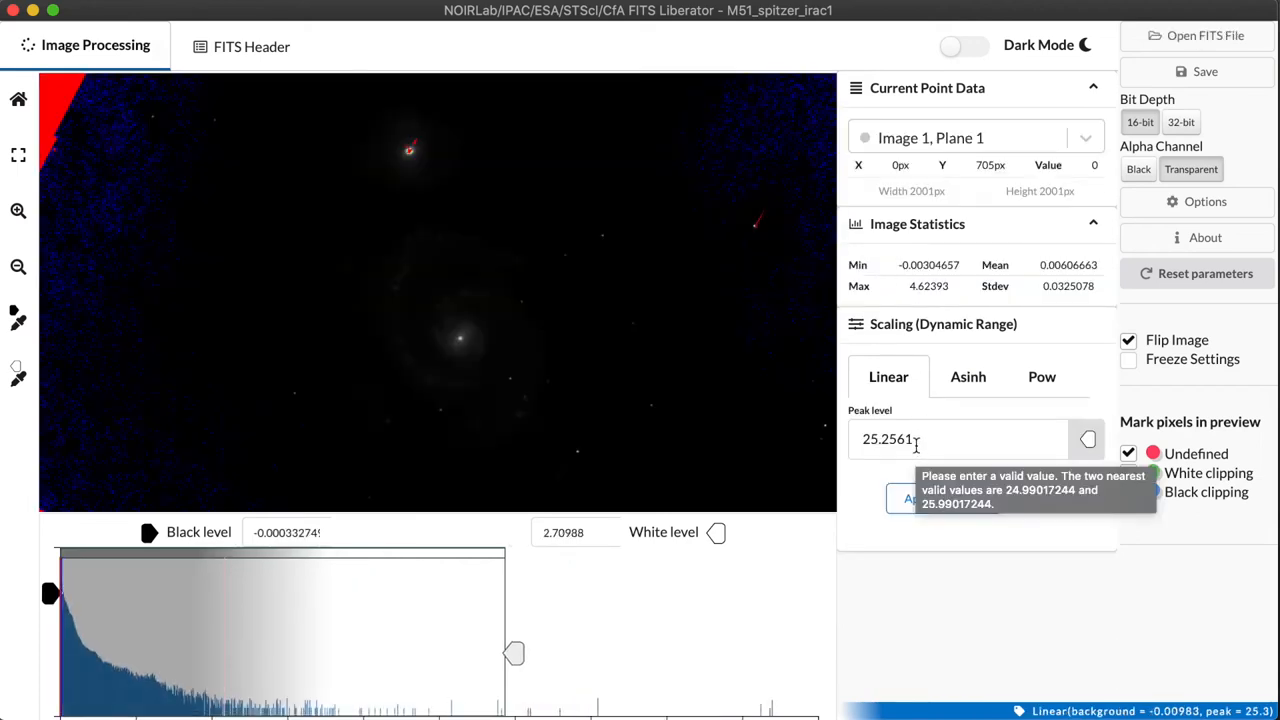
pyautogui.click(968, 377)
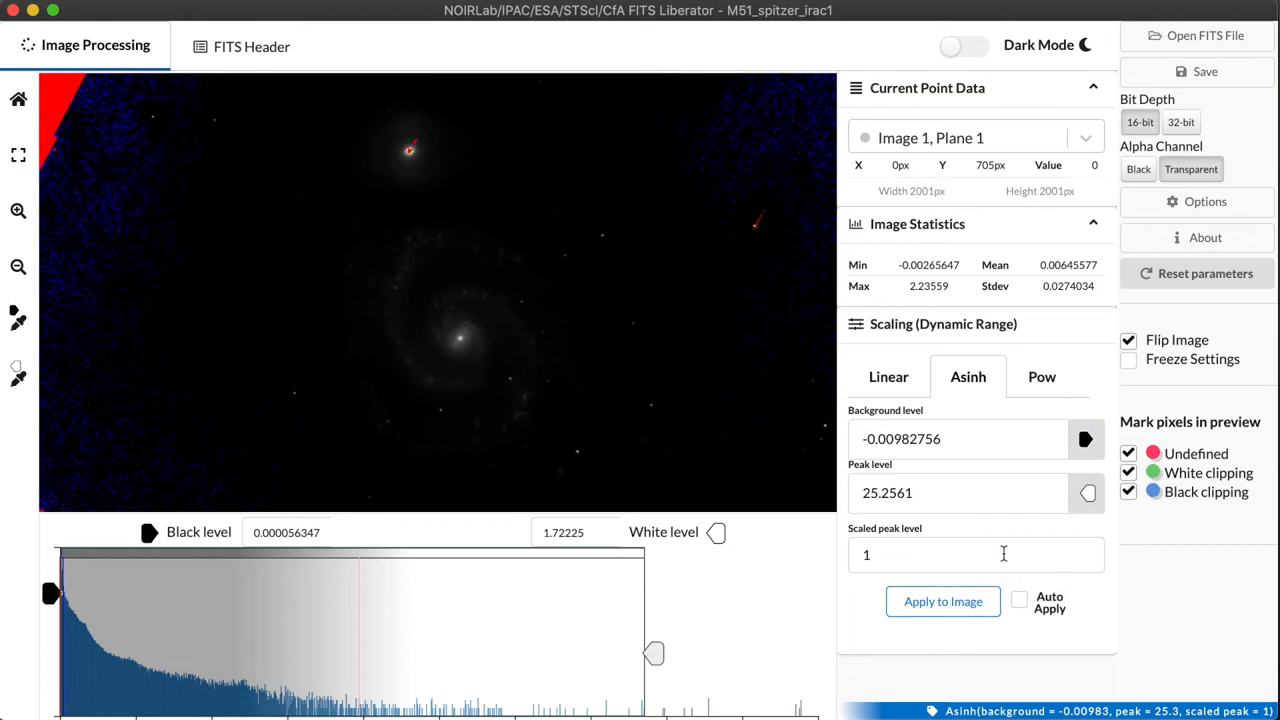
# Lower the white level to 1.6544 and take the asinh peak level 63.6444 from it
pyautogui.click(1088, 493)
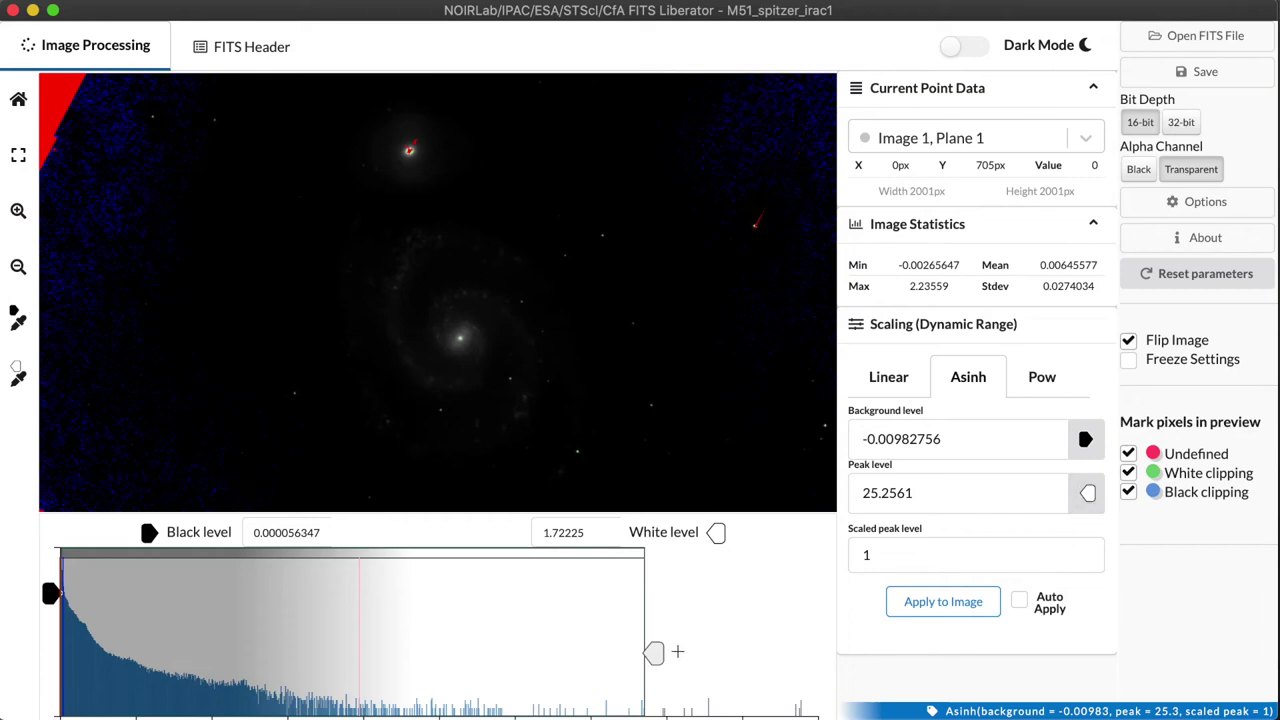
pyautogui.moveTo(653, 654)
pyautogui.mouseDown()
pyautogui.moveTo(563, 654)
pyautogui.moveTo(655, 656)
pyautogui.moveTo(629, 656)
pyautogui.mouseUp()
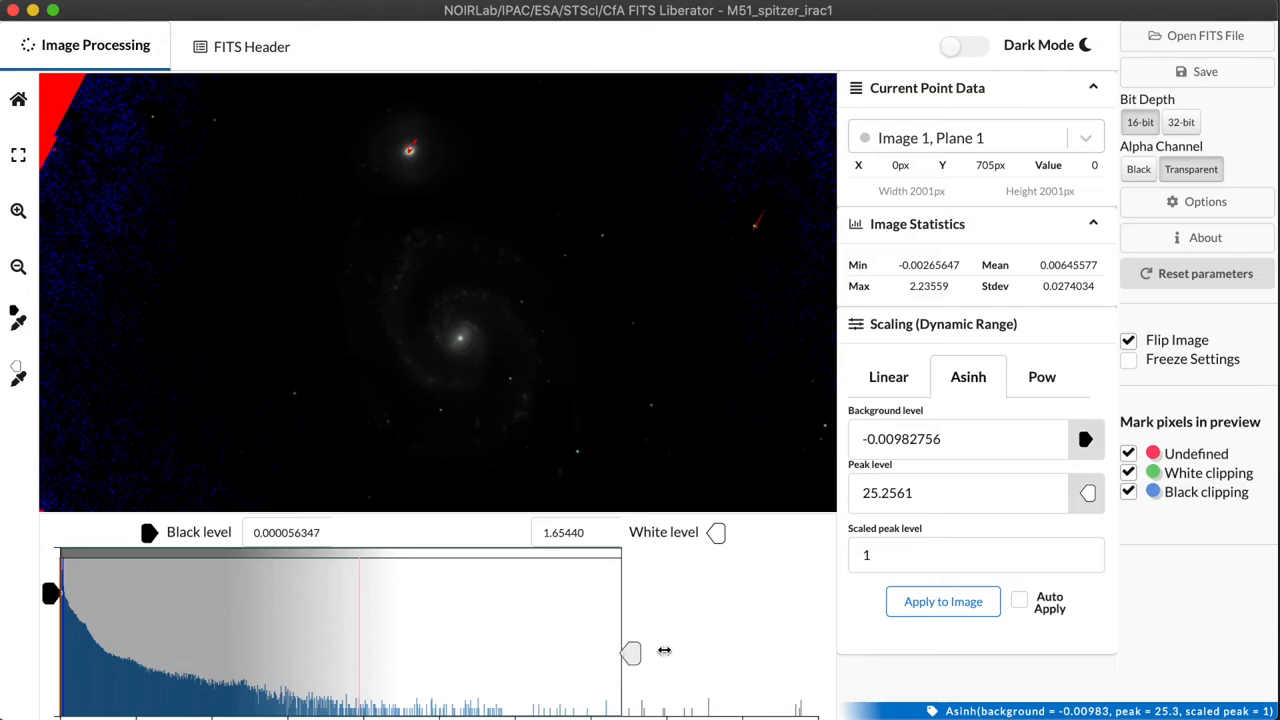
pyautogui.click(1088, 493)
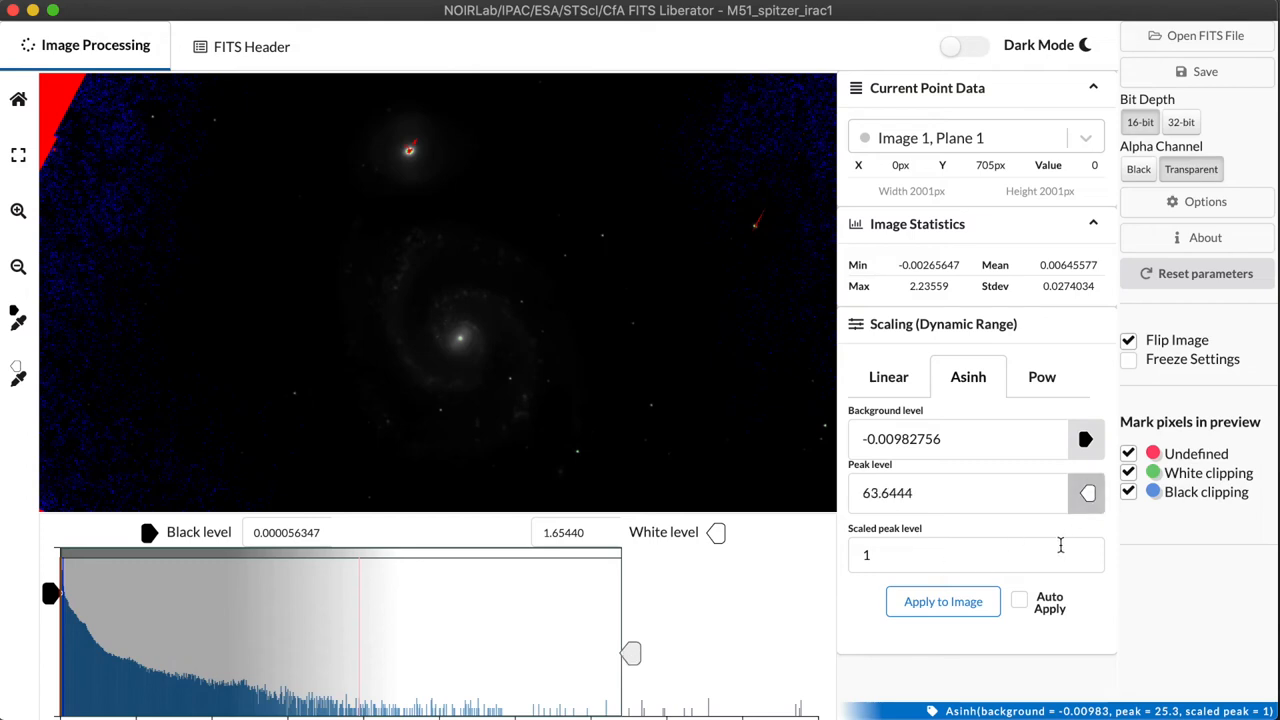
pyautogui.click(902, 560)
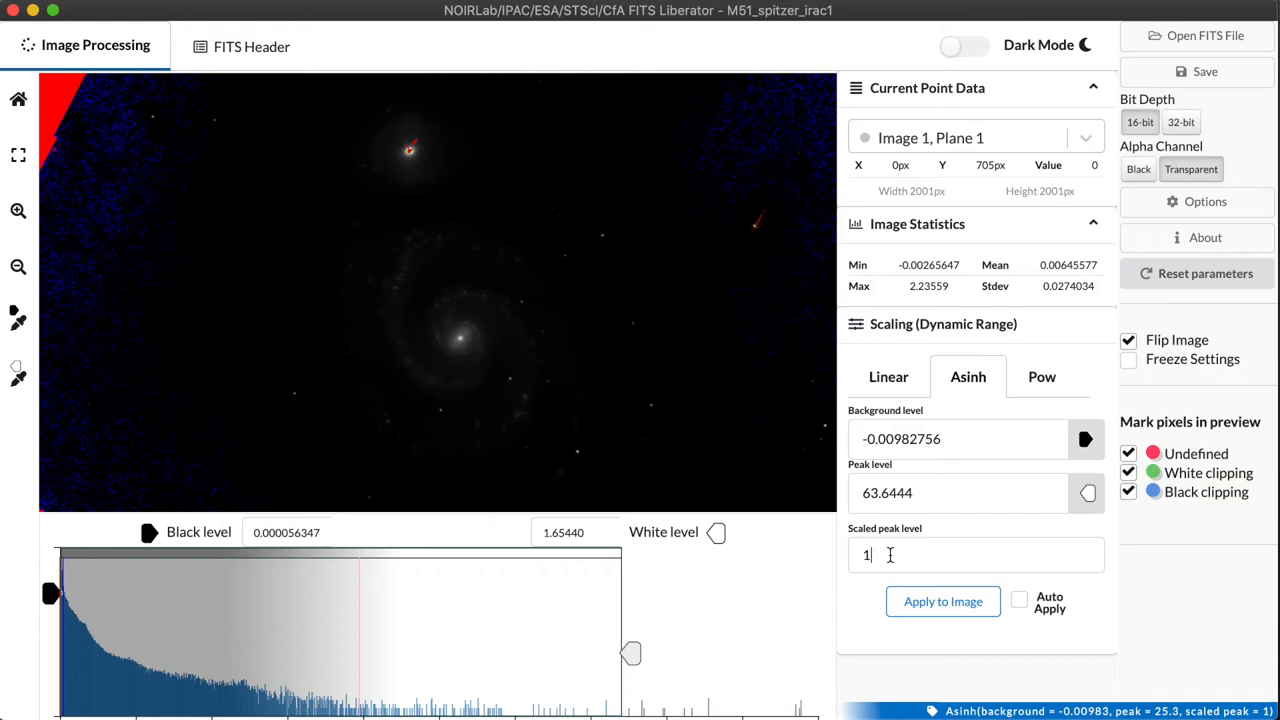
# Apply the asinh stretch at scaled peak level 1, toggling to Linear and back to Asinh
pyautogui.click(889, 555)
pyautogui.click(920, 601)
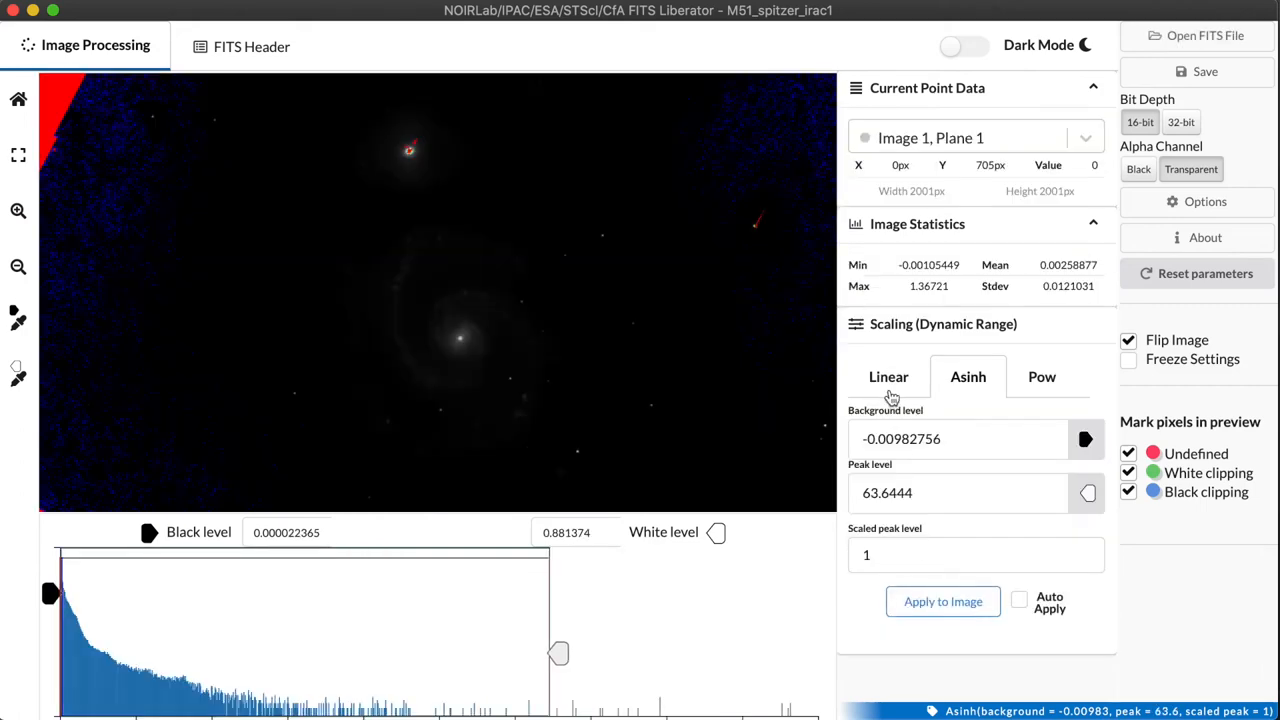
pyautogui.click(888, 377)
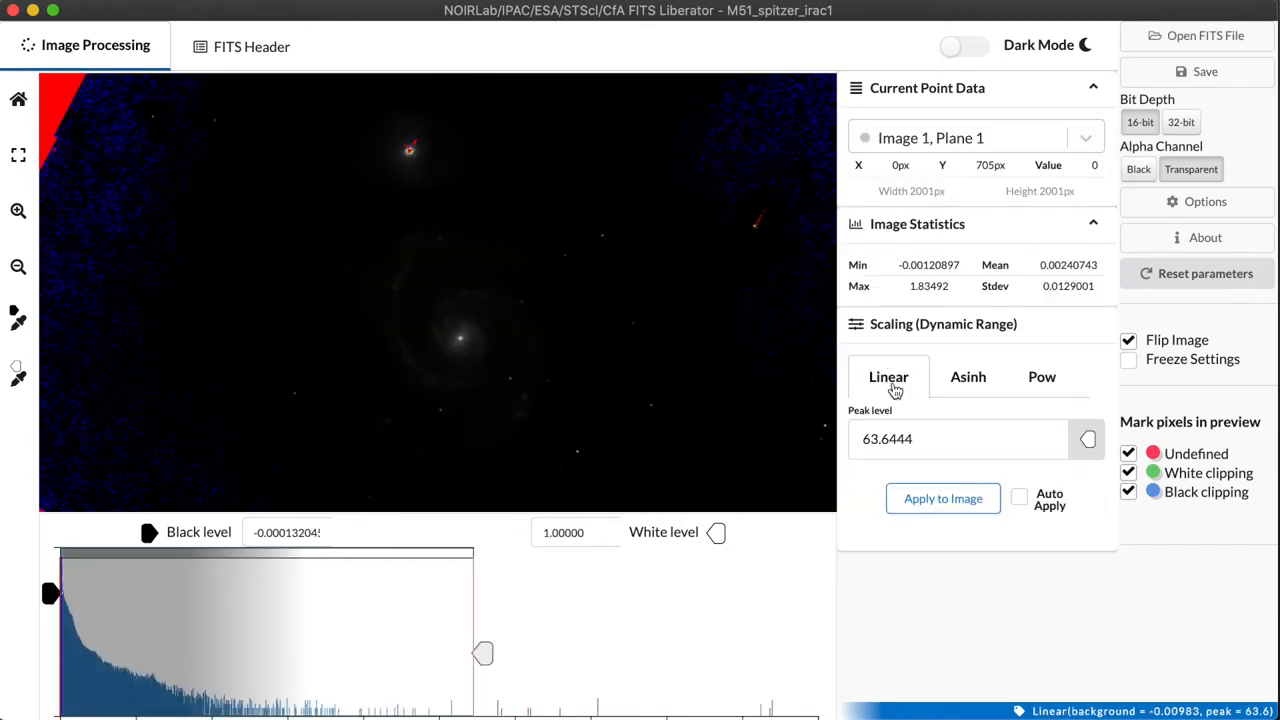
pyautogui.click(966, 377)
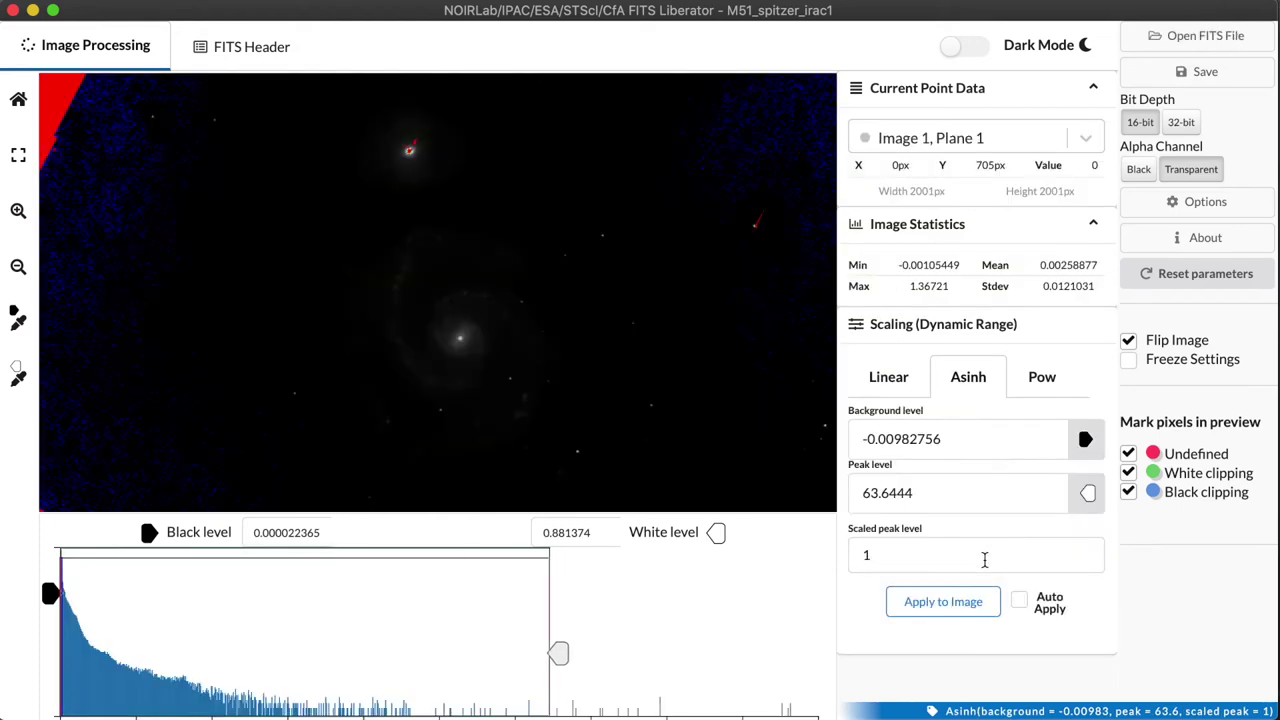
pyautogui.click(958, 560)
pyautogui.write('0')
# Apply scaled peak levels 10, 100 and then 1000, brightening the faint spiral arms
pyautogui.click(943, 601)
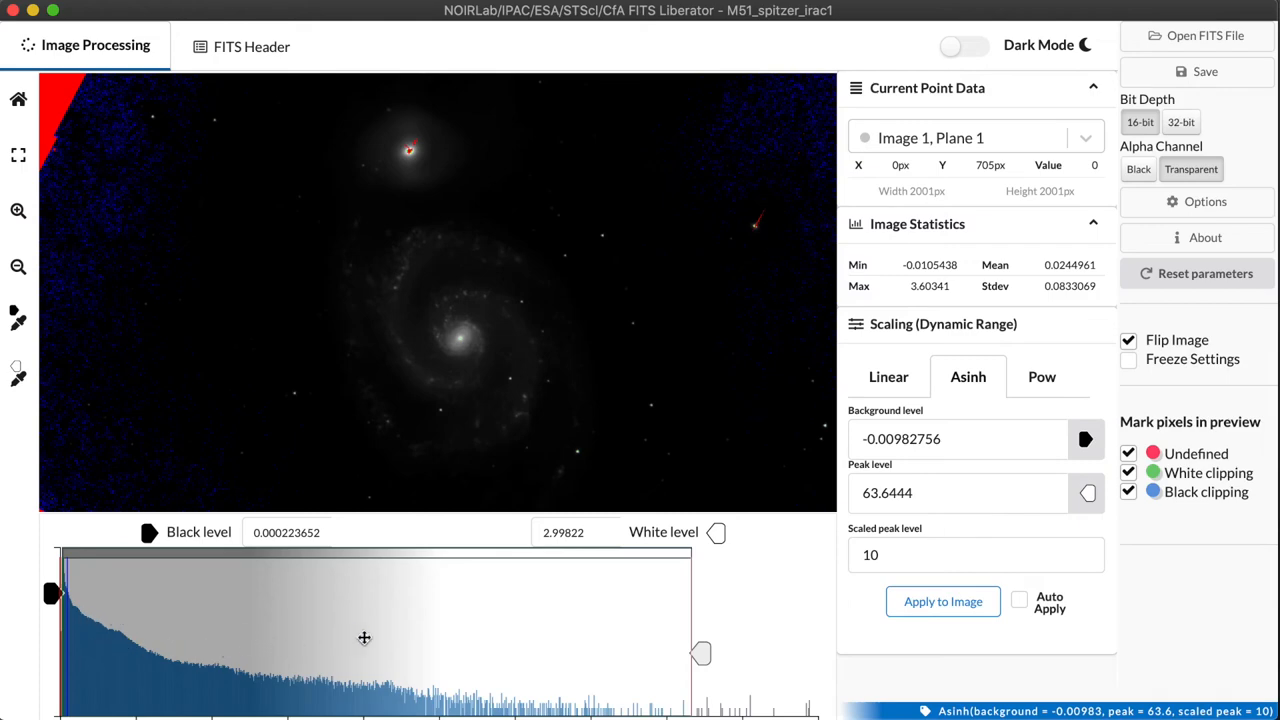
pyautogui.click(912, 558)
pyautogui.write('0')
pyautogui.click(943, 601)
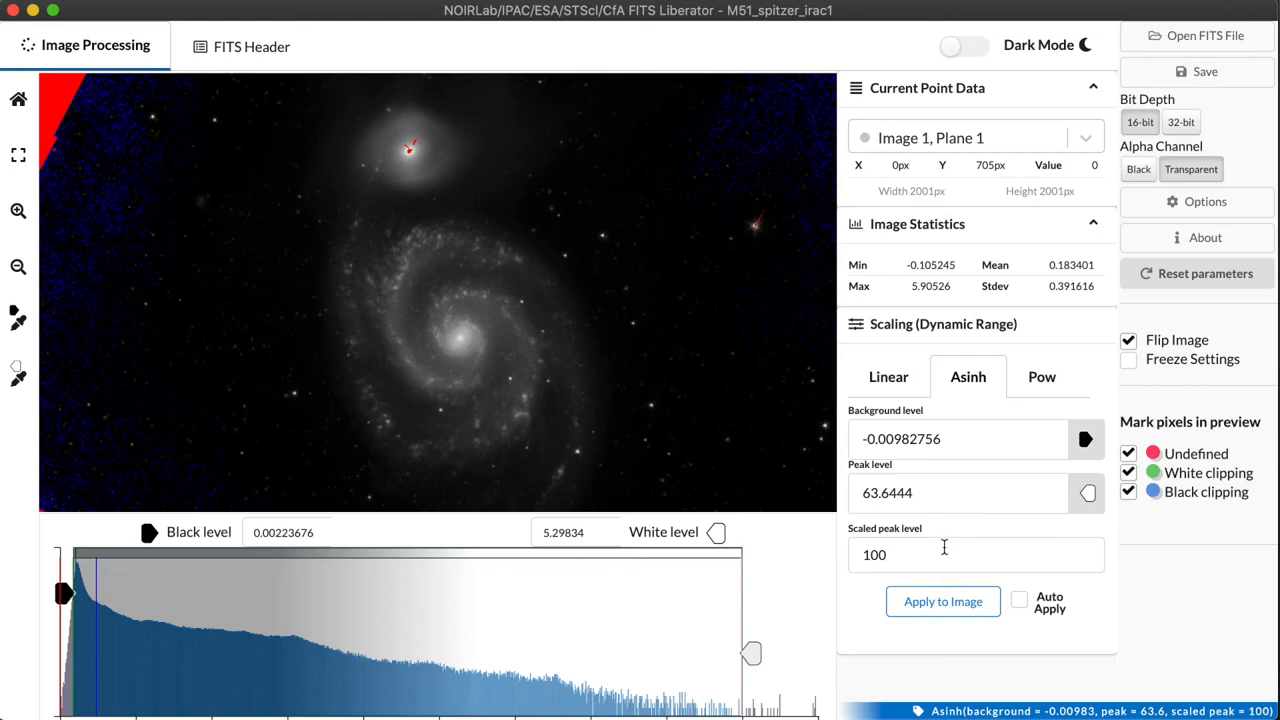
pyautogui.click(944, 549)
pyautogui.write('0')
pyautogui.click(943, 607)
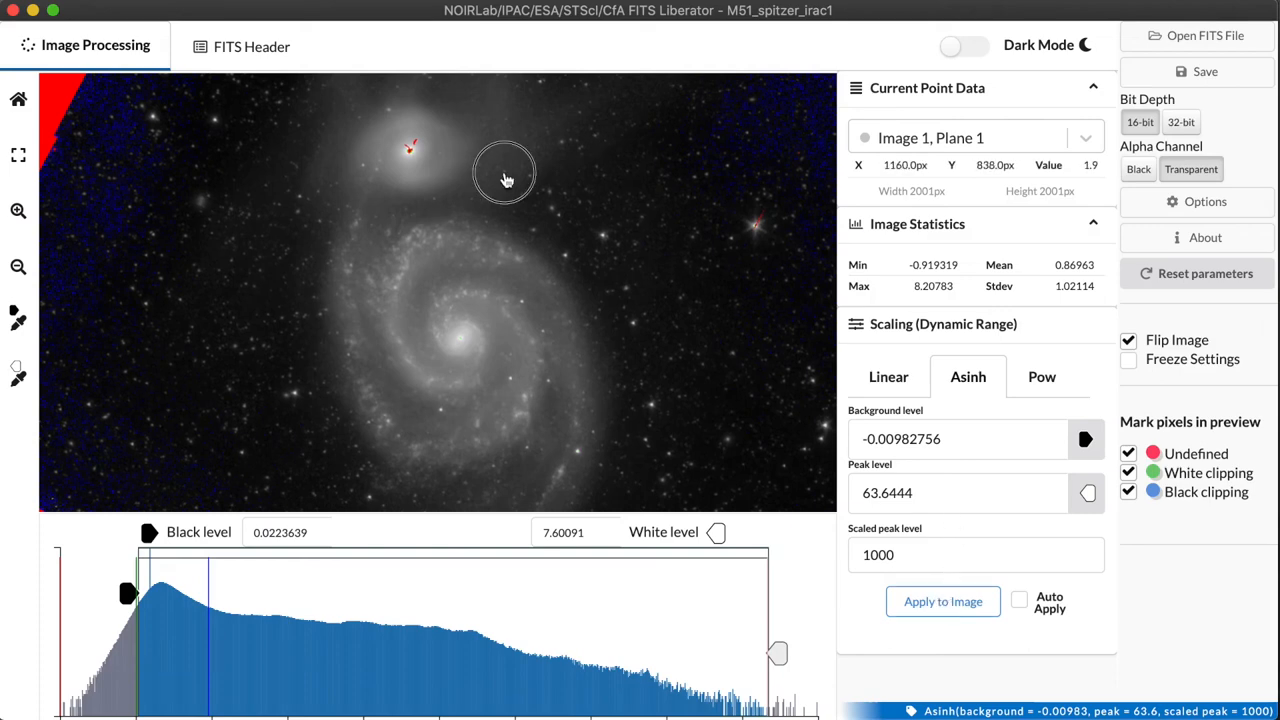
pyautogui.moveTo(505, 175); pyautogui.dragTo(494, 291)
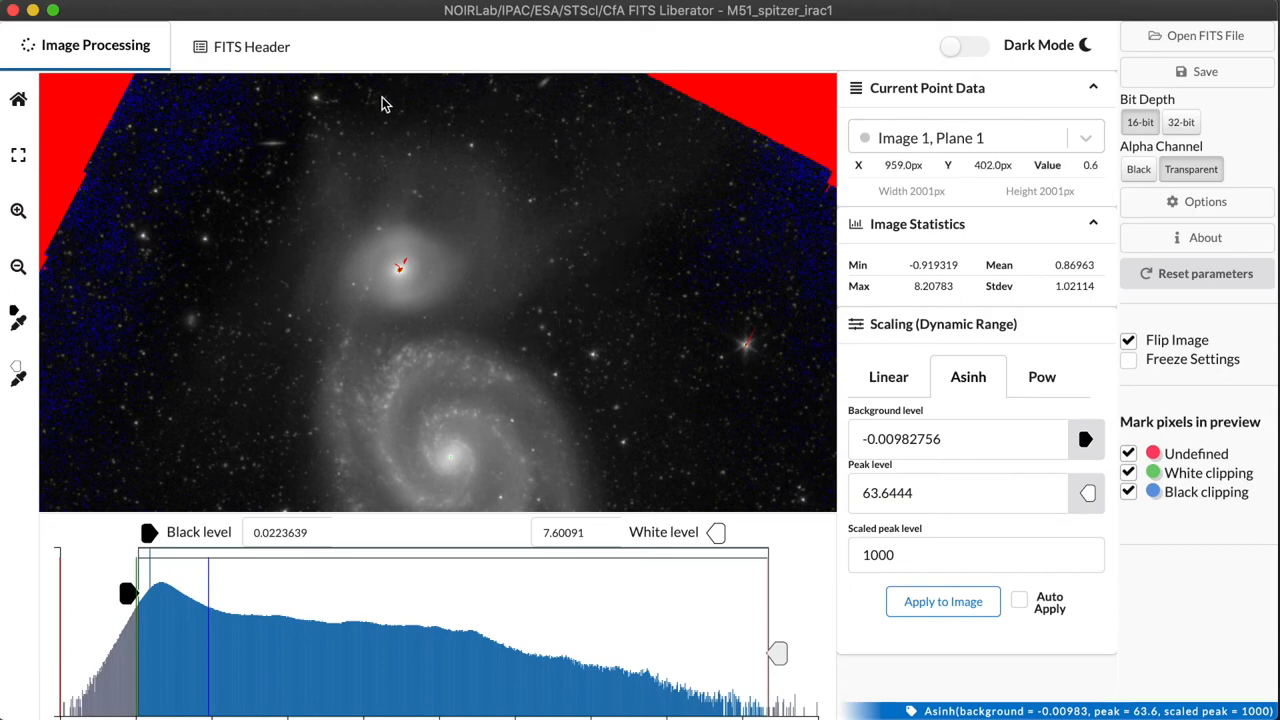
pyautogui.moveTo(514, 383)
pyautogui.mouseDown()
pyautogui.moveTo(508, 334)
pyautogui.moveTo(499, 343)
pyautogui.mouseUp()
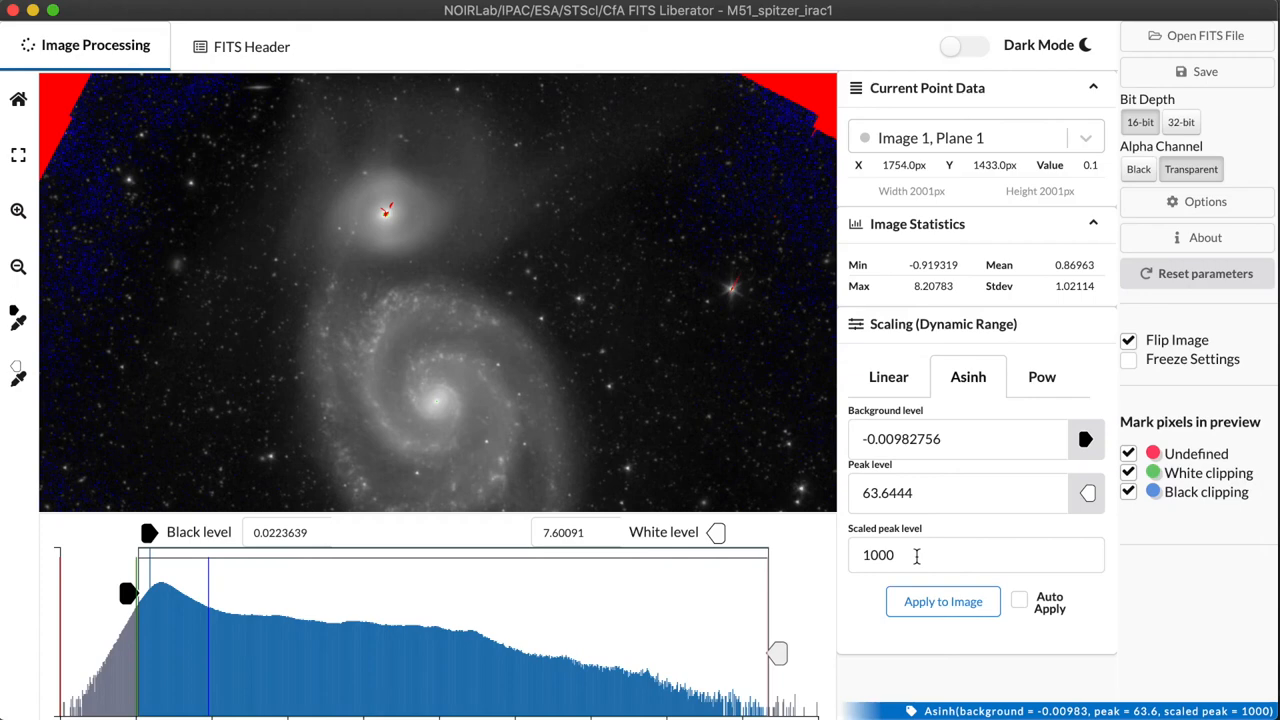
pyautogui.write('0')
# Apply scaled peak level 10000 and pan the preview over the faint outer region
pyautogui.click(943, 601)
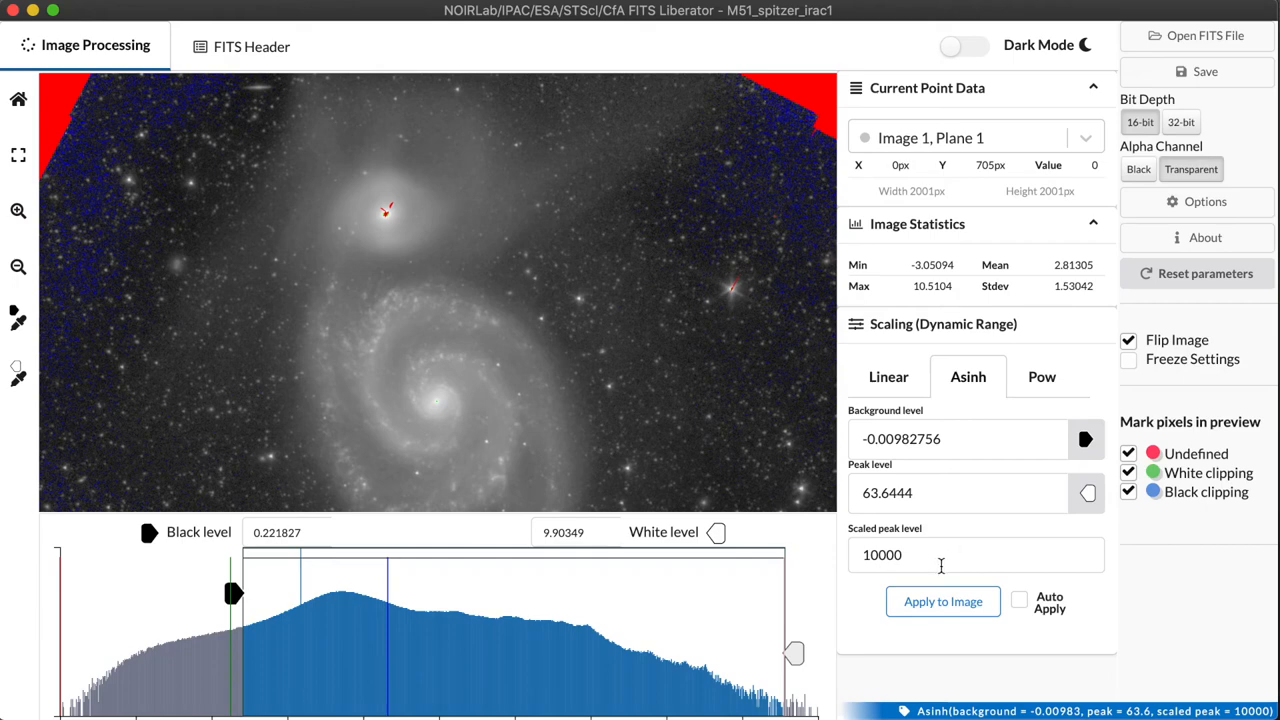
pyautogui.moveTo(653, 290); pyautogui.dragTo(656, 455)
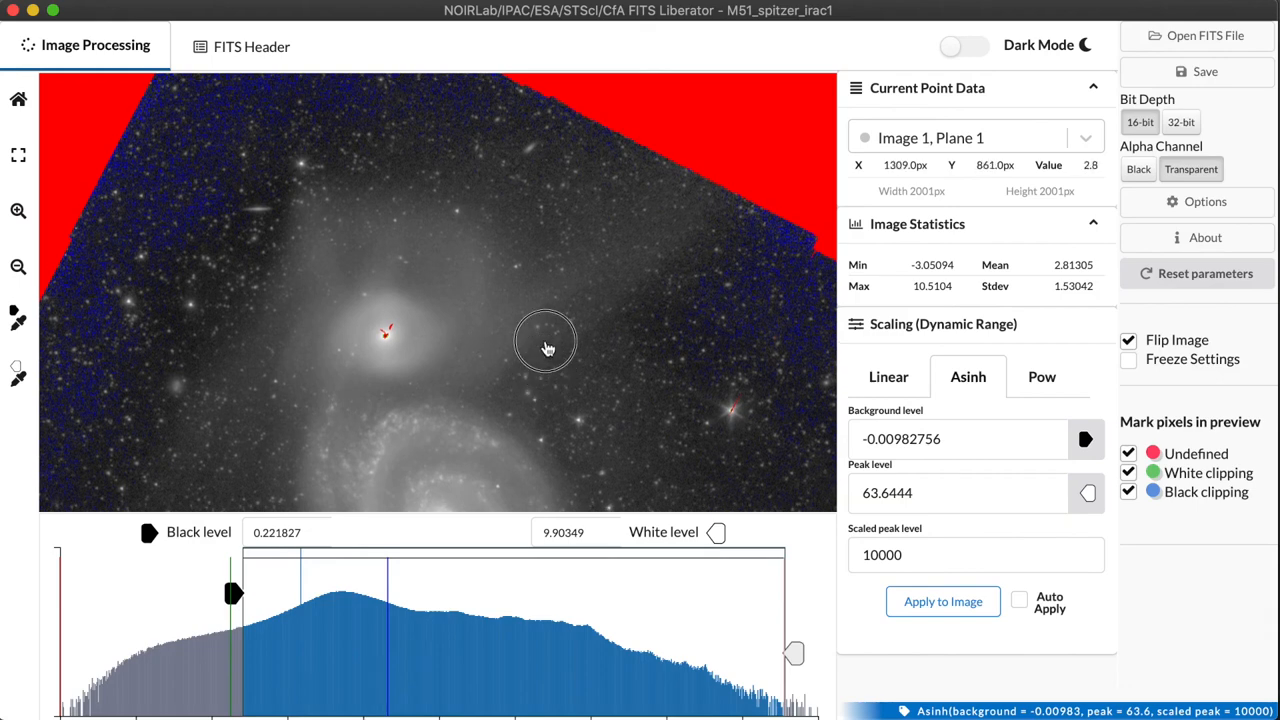
pyautogui.moveTo(545, 369); pyautogui.dragTo(633, 341)
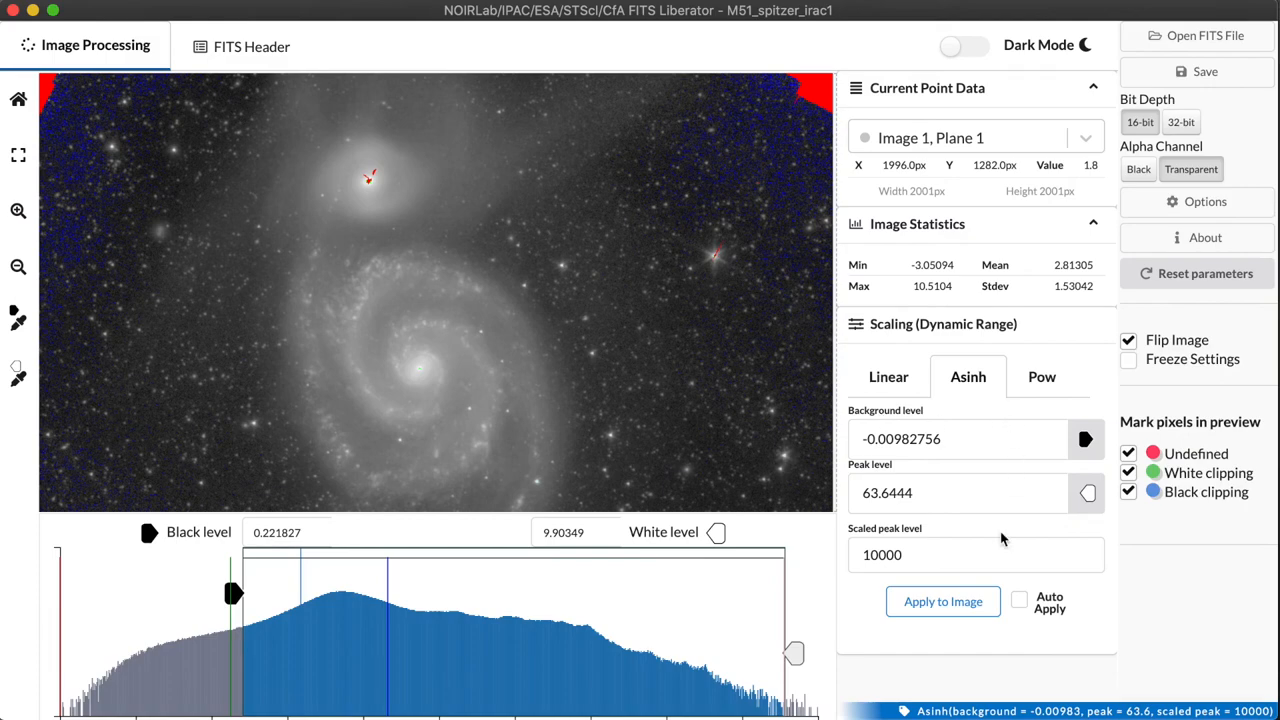
# Return the scaled peak level to 1000 and reapply the stretch
pyautogui.click(963, 556)
pyautogui.press('BackSpace')
pyautogui.click(943, 601)
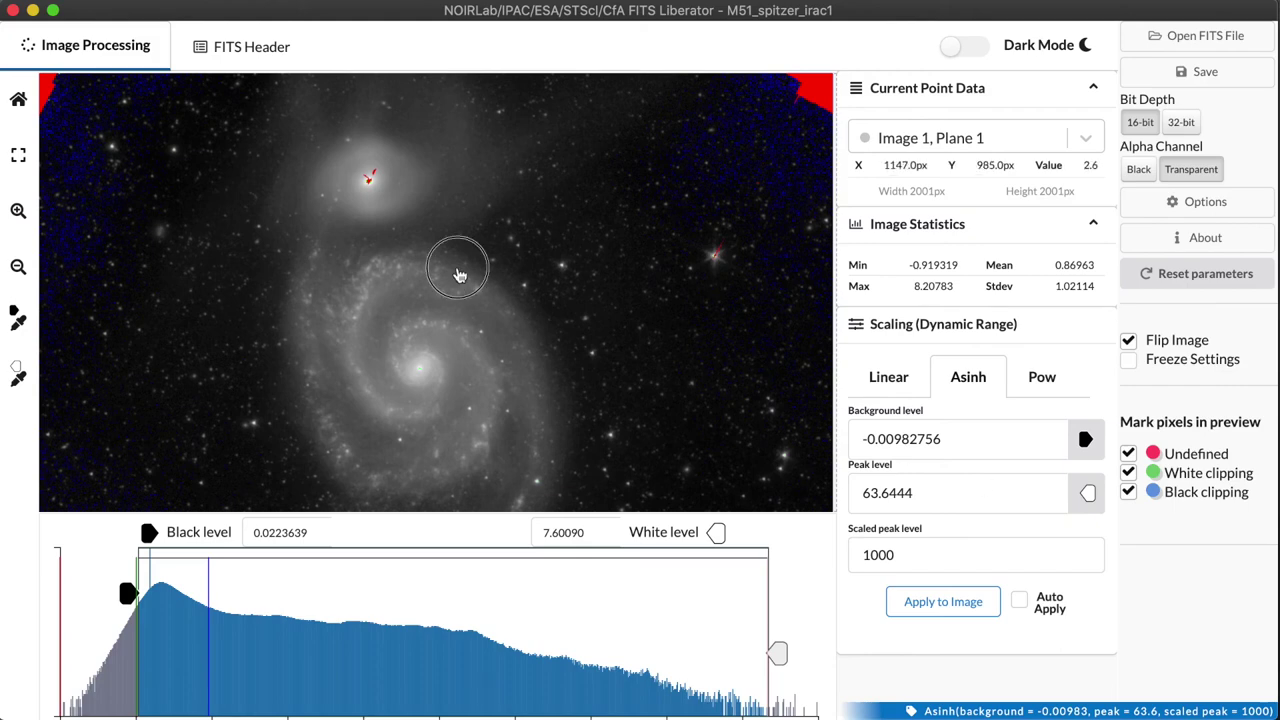
pyautogui.moveTo(460, 271); pyautogui.dragTo(449, 361)
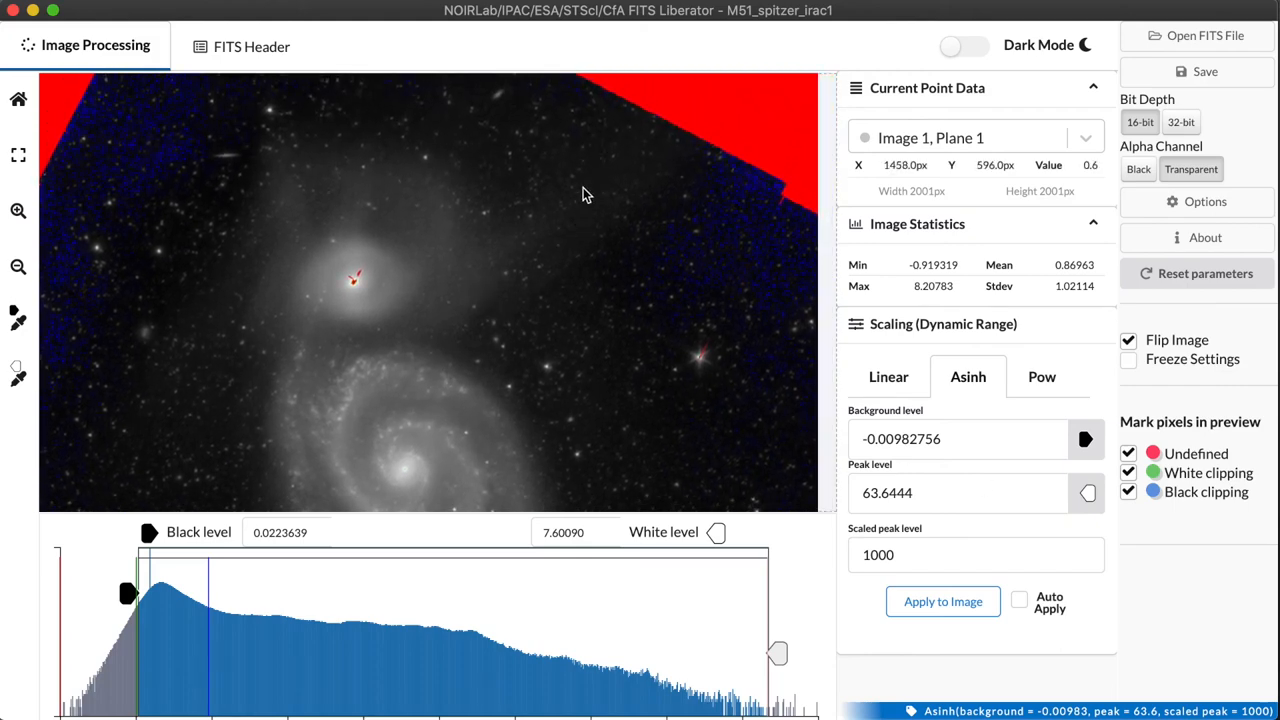
pyautogui.moveTo(557, 342); pyautogui.dragTo(555, 197)
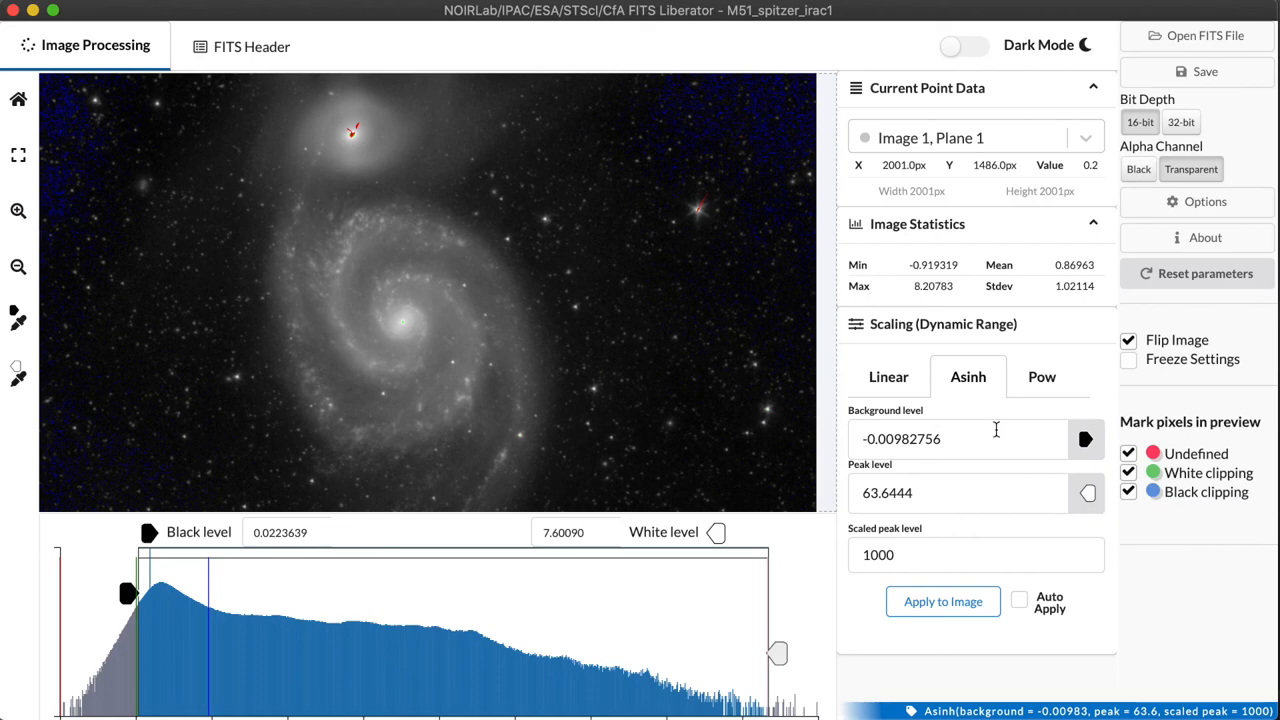
# Drag the black level below zero, pick background level -0.0261902 and reapply the stretch
pyautogui.moveTo(128, 593); pyautogui.dragTo(104, 594)
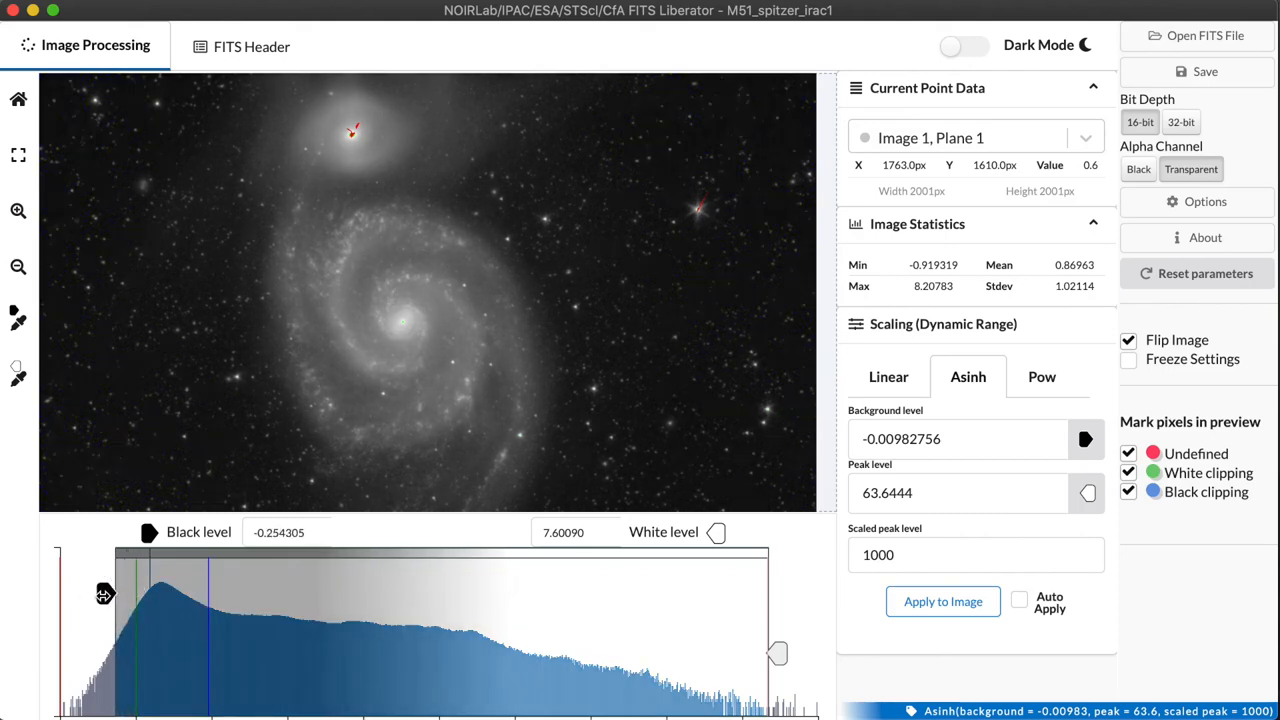
pyautogui.click(1085, 439)
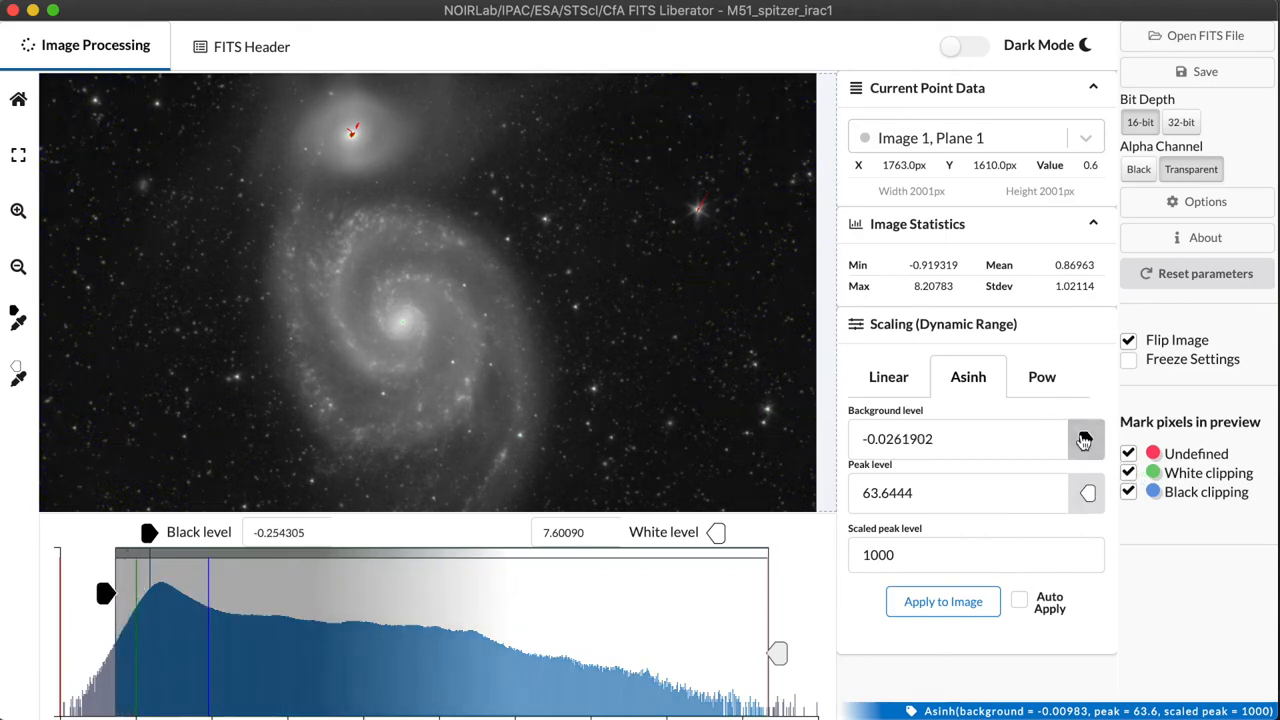
pyautogui.click(943, 601)
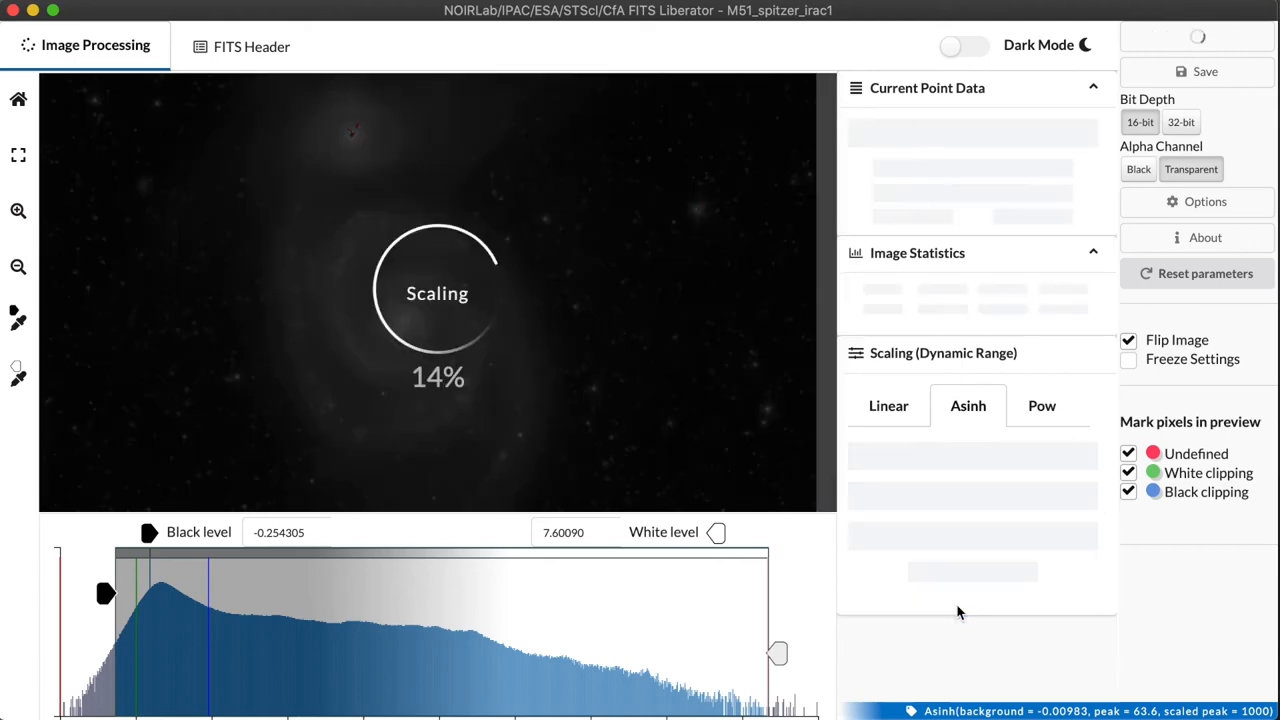